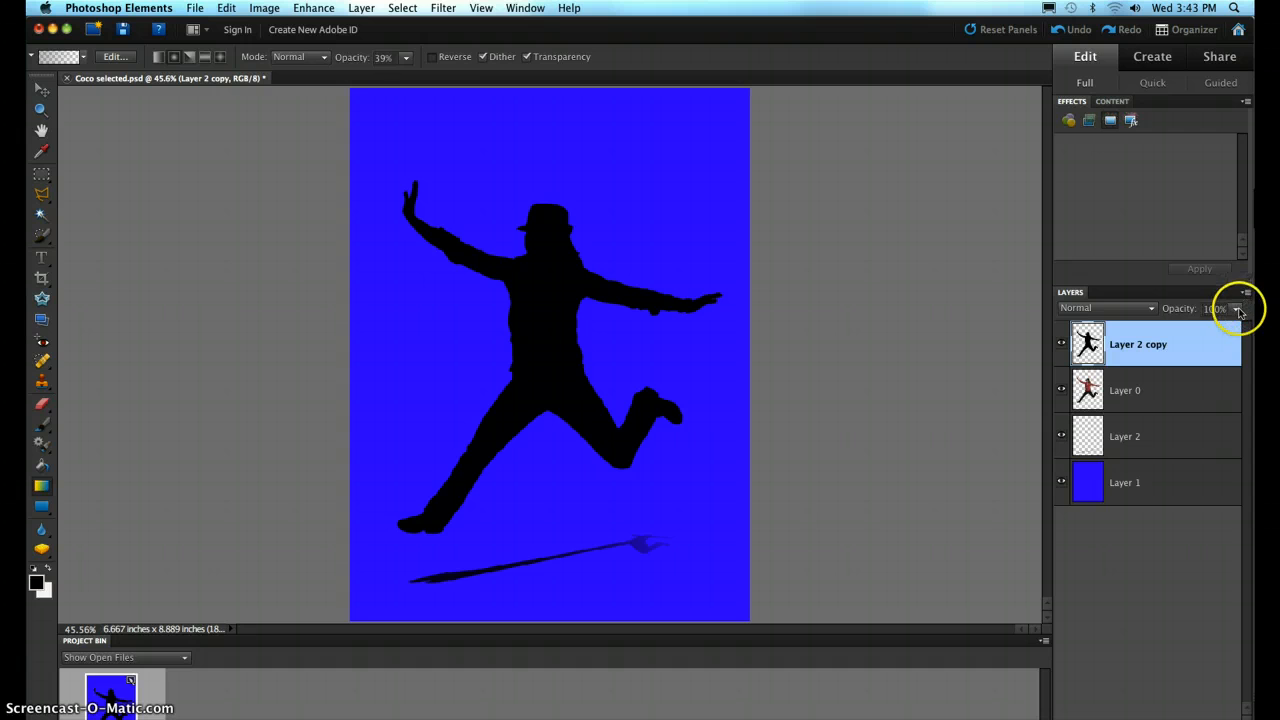
- Lower the opacity of the Layer 2 copy silhouette to 0% and make Layer 0 the active layer
click(1237, 310)
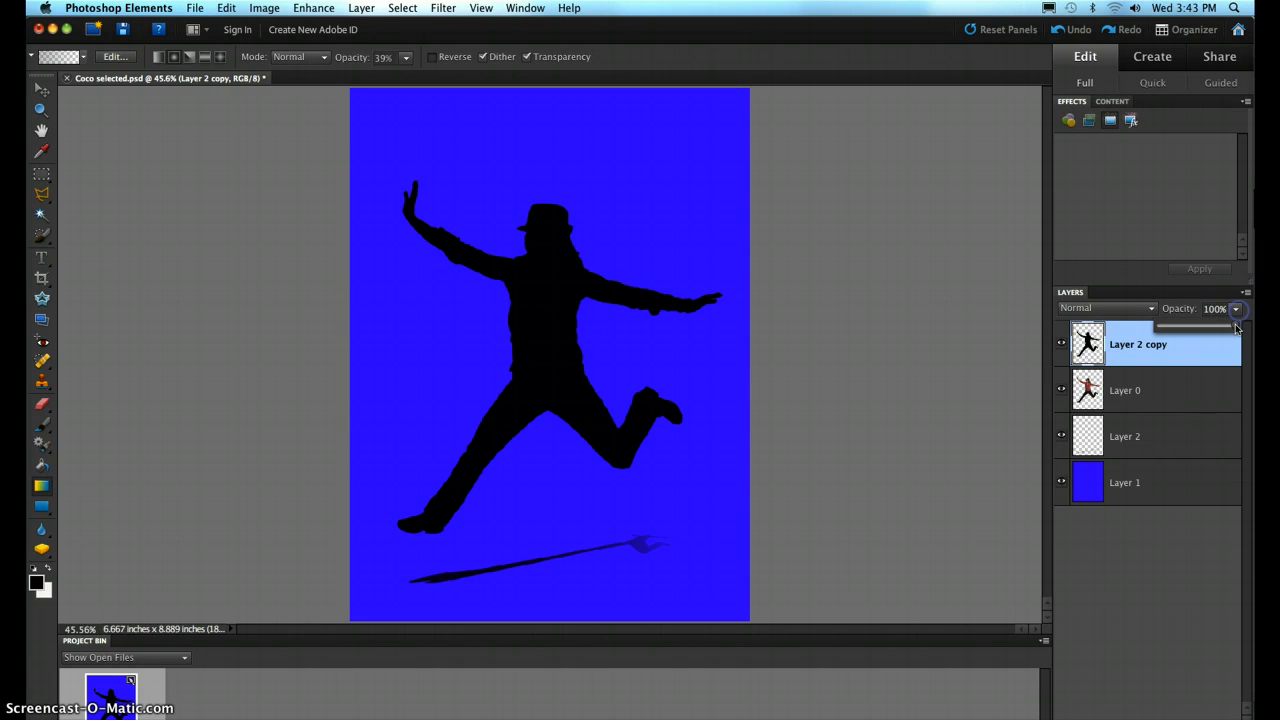
drag(1212, 327, 1210, 328)
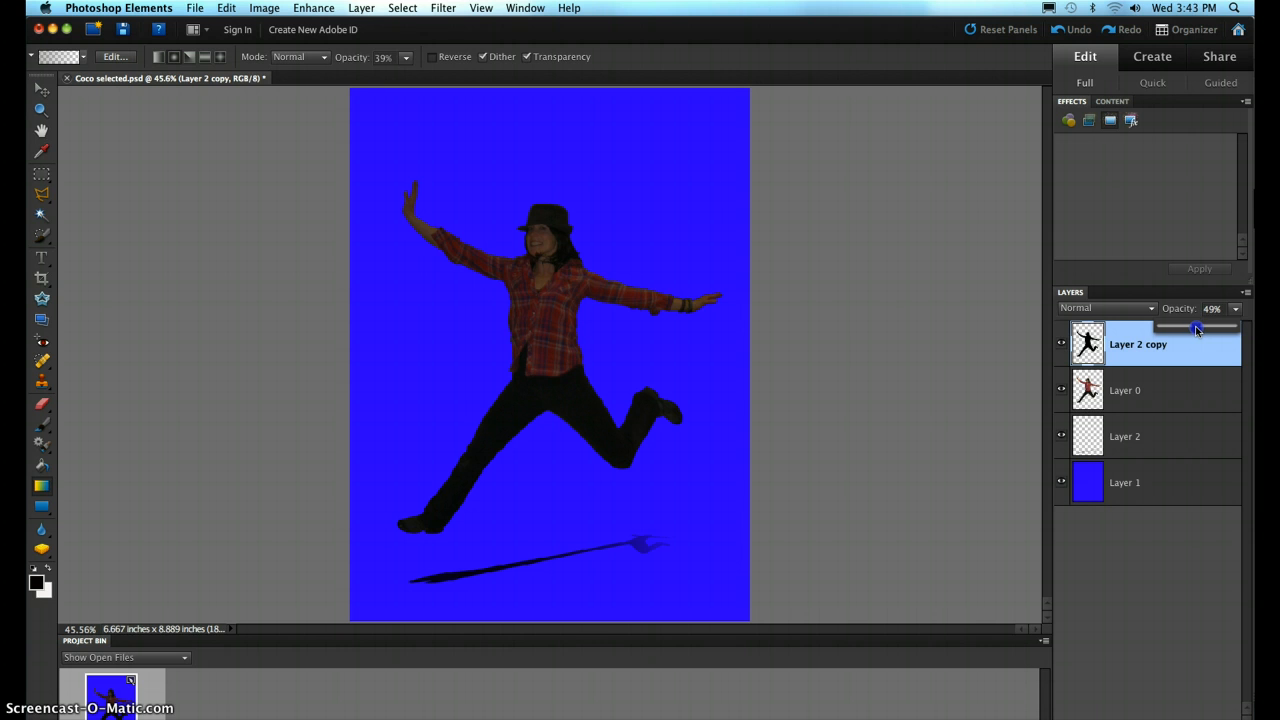
drag(1196, 328, 1254, 327)
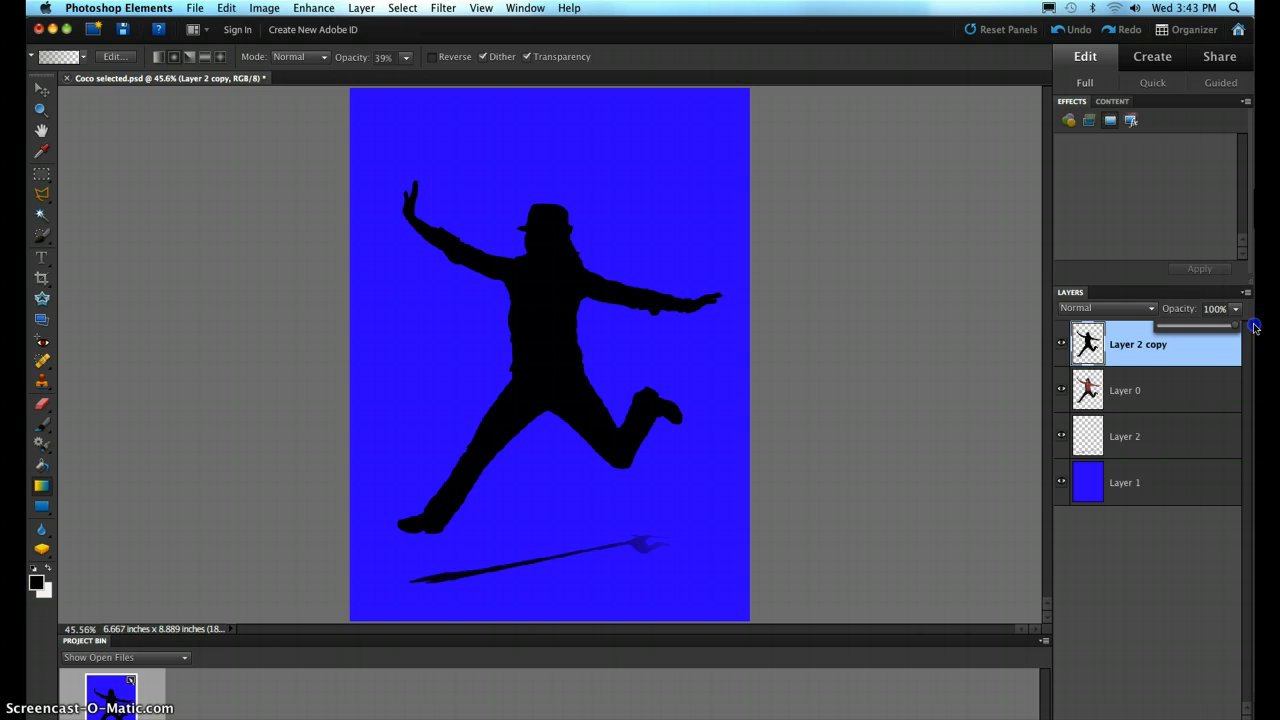
drag(1216, 327, 1213, 328)
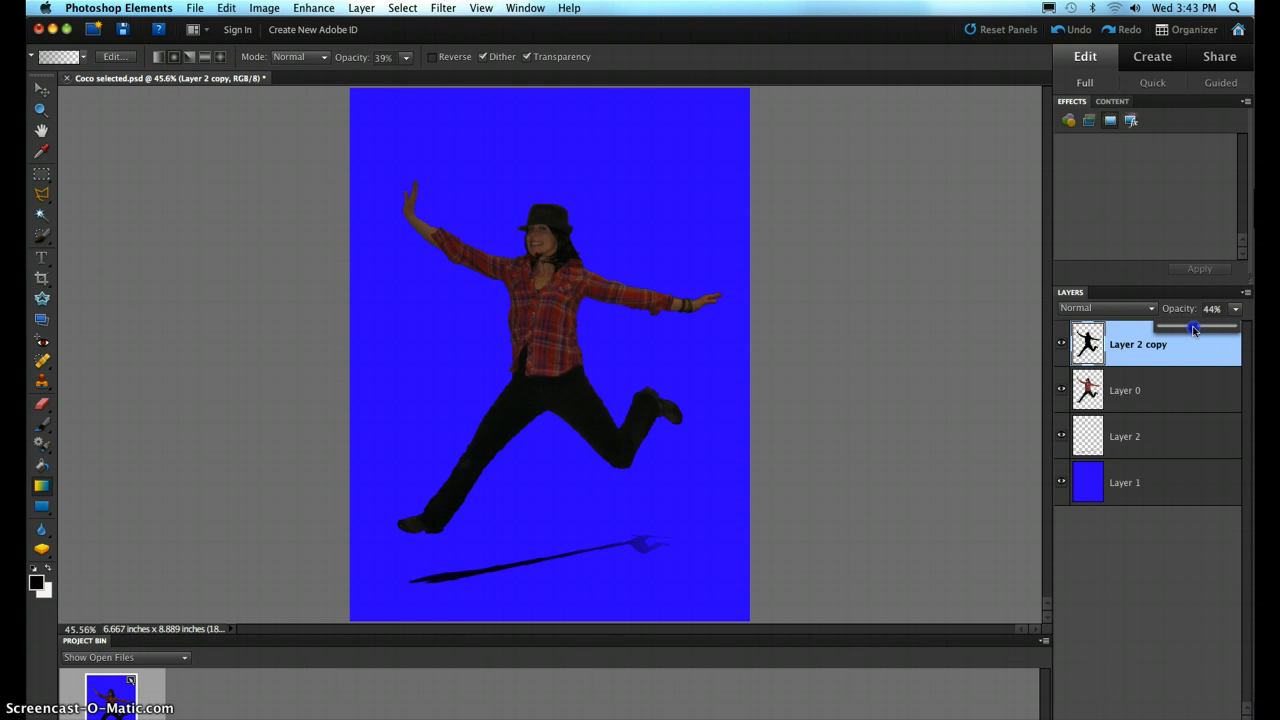
drag(1193, 330, 1223, 330)
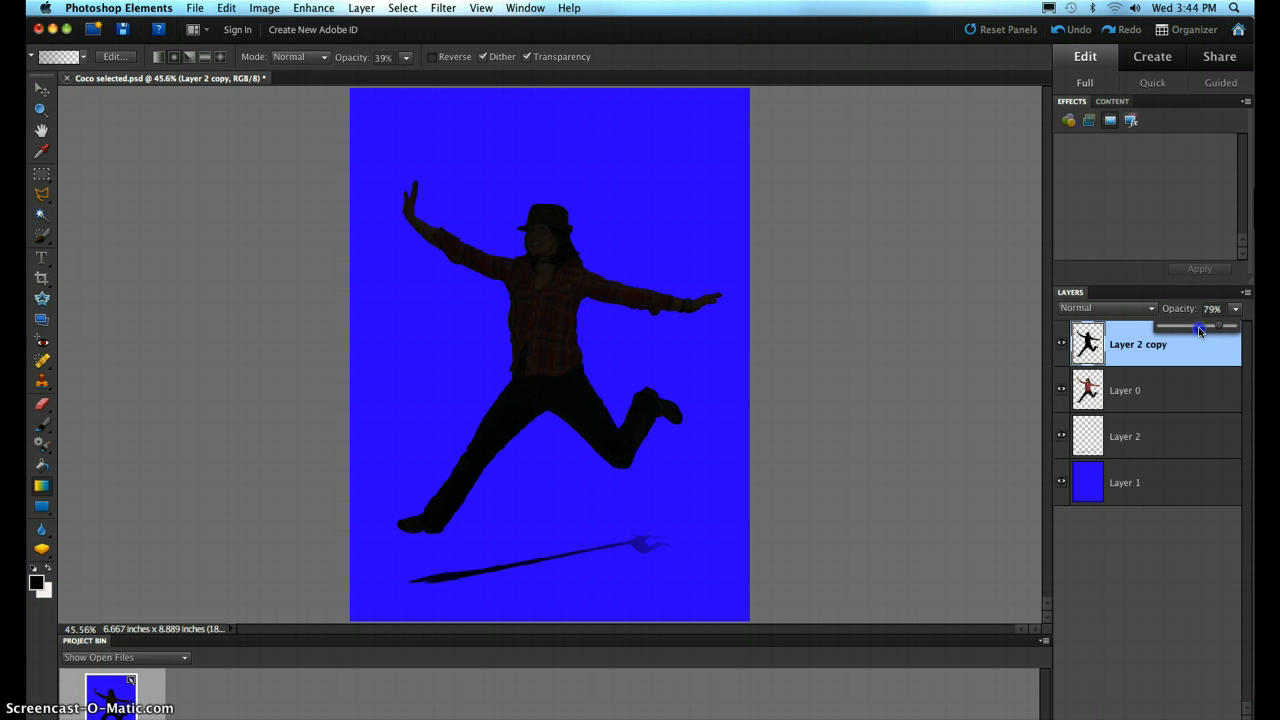
drag(1236, 328, 1154, 328)
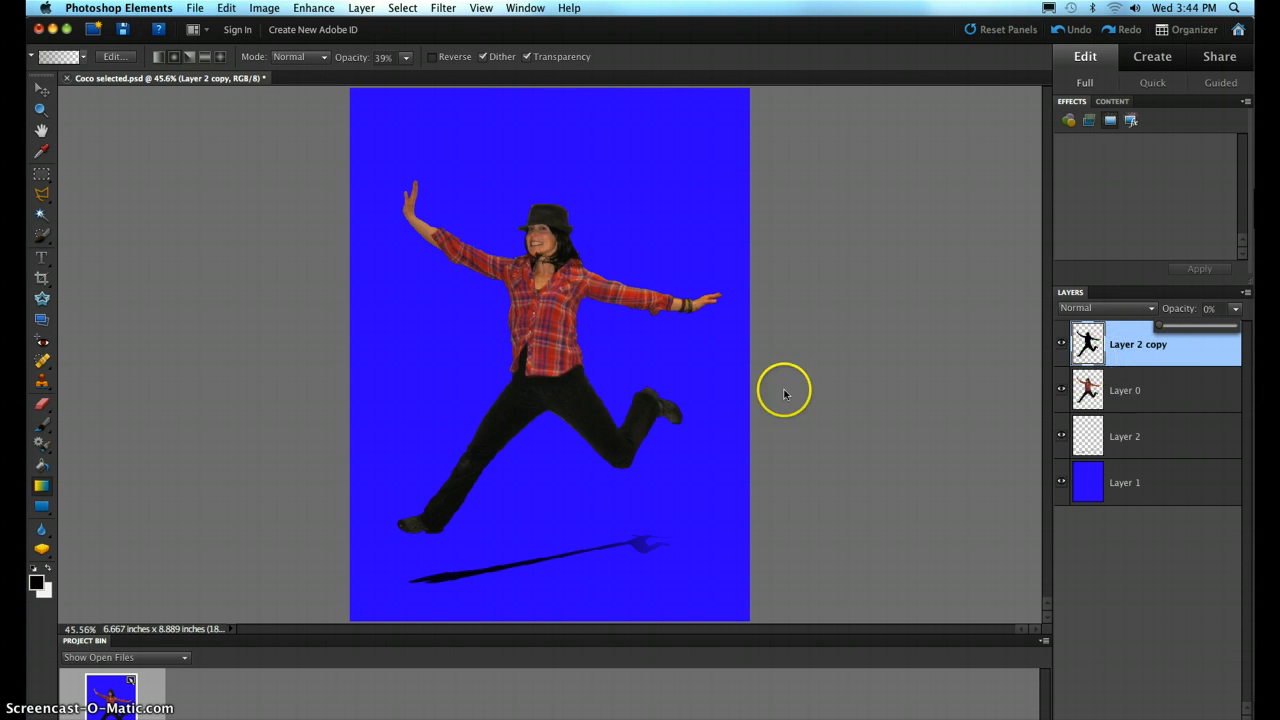
click(1143, 388)
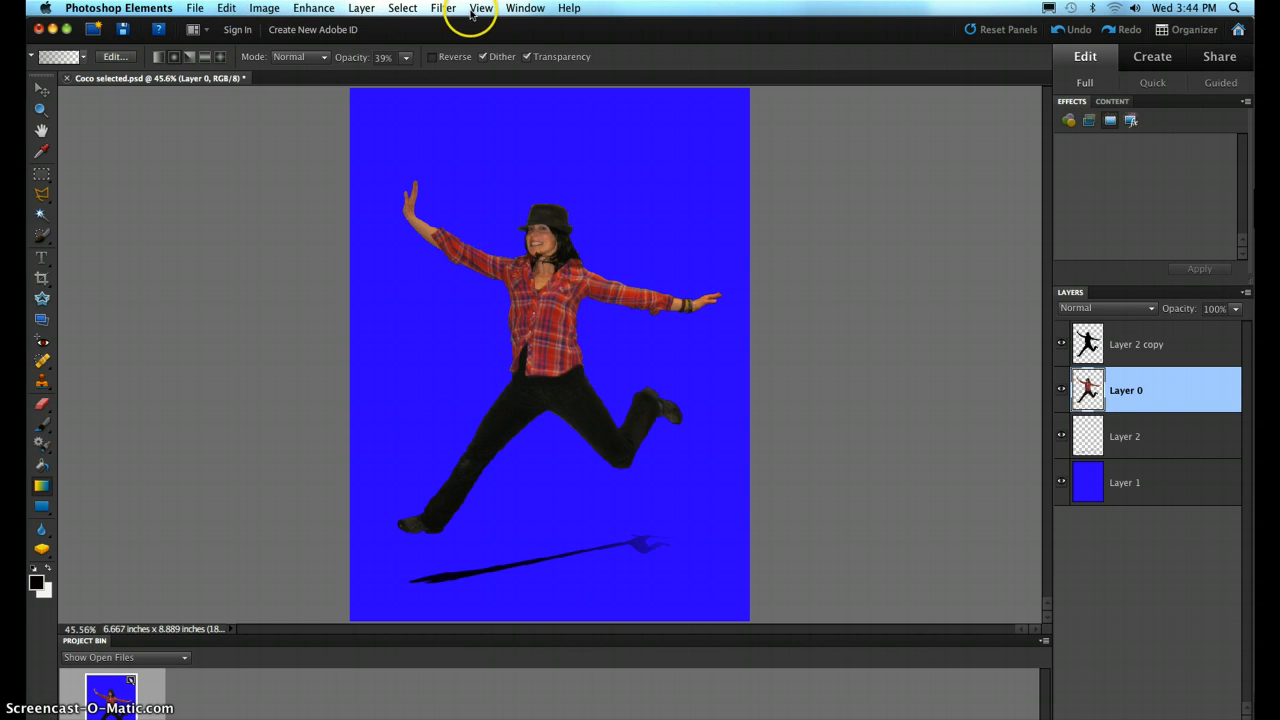
click(316, 9)
mouse_move(395, 145)
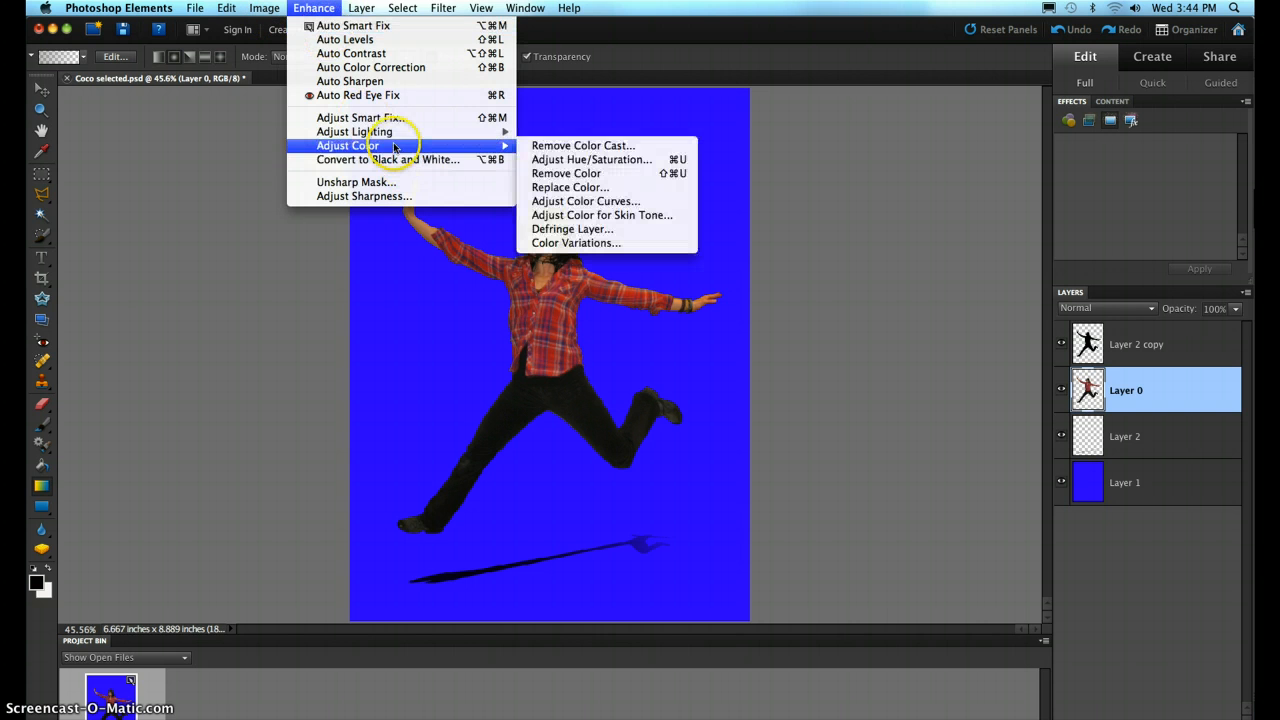
click(590, 160)
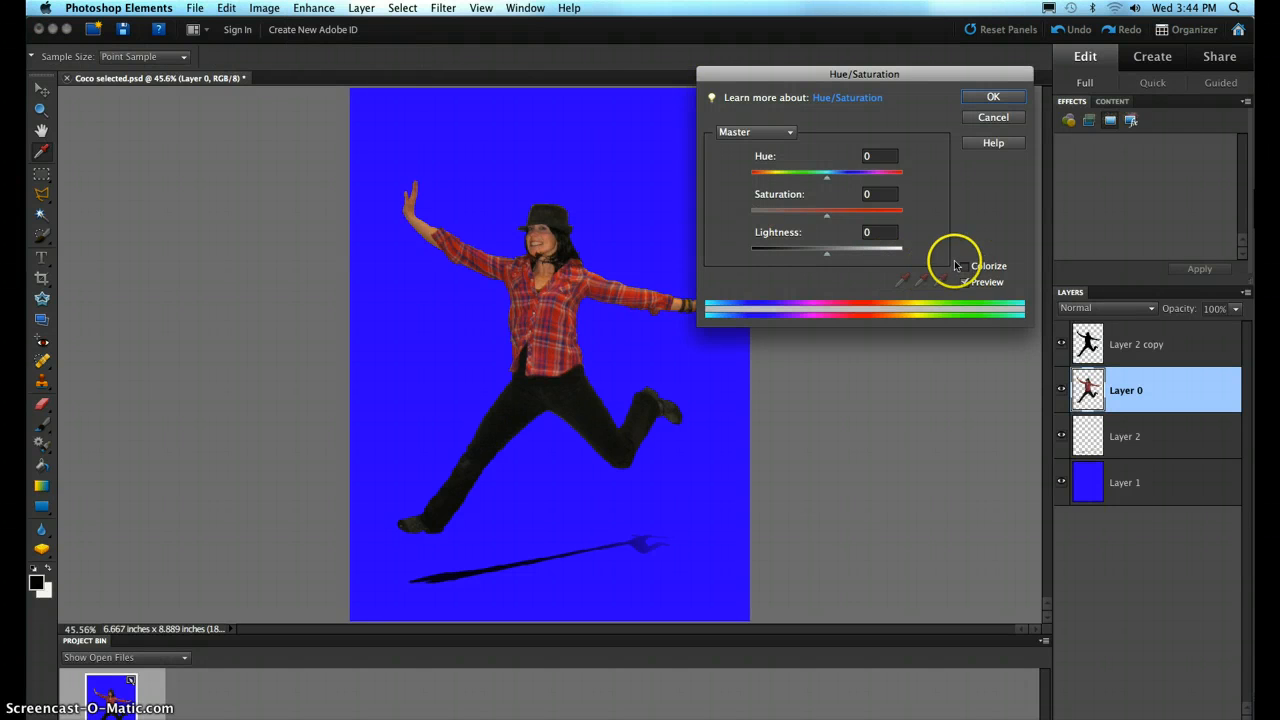
click(965, 267)
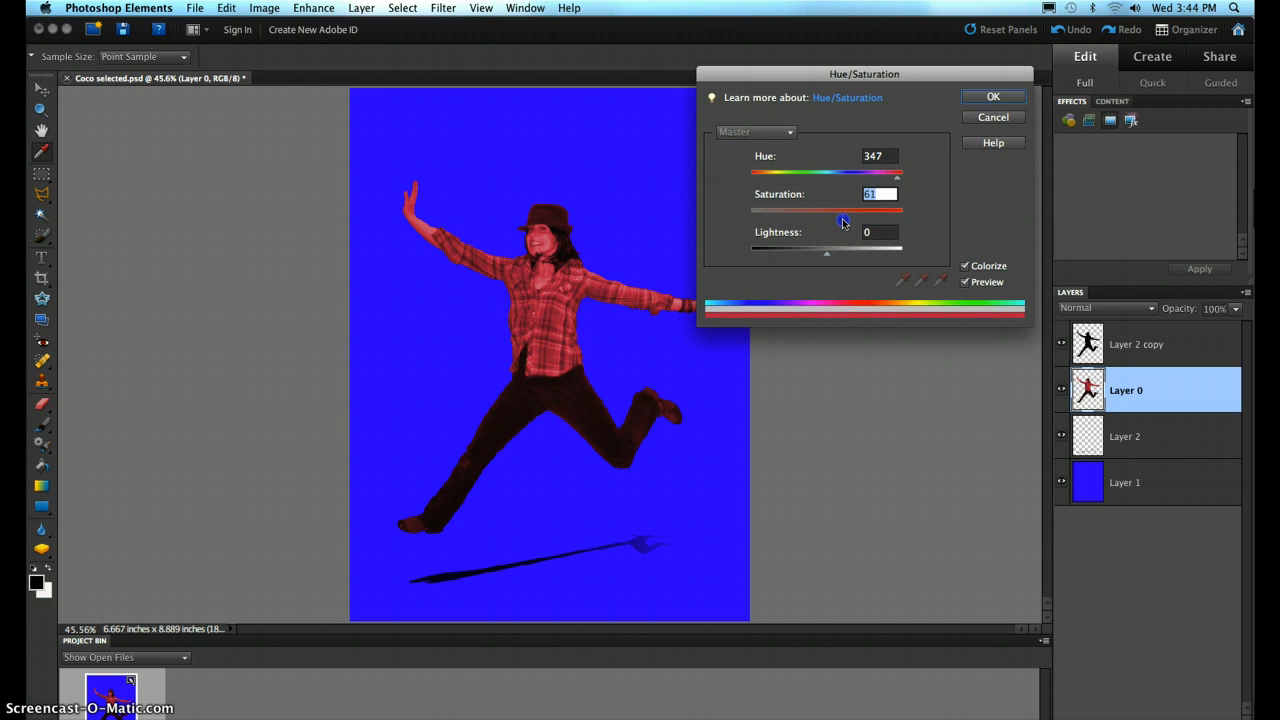
drag(848, 220, 937, 217)
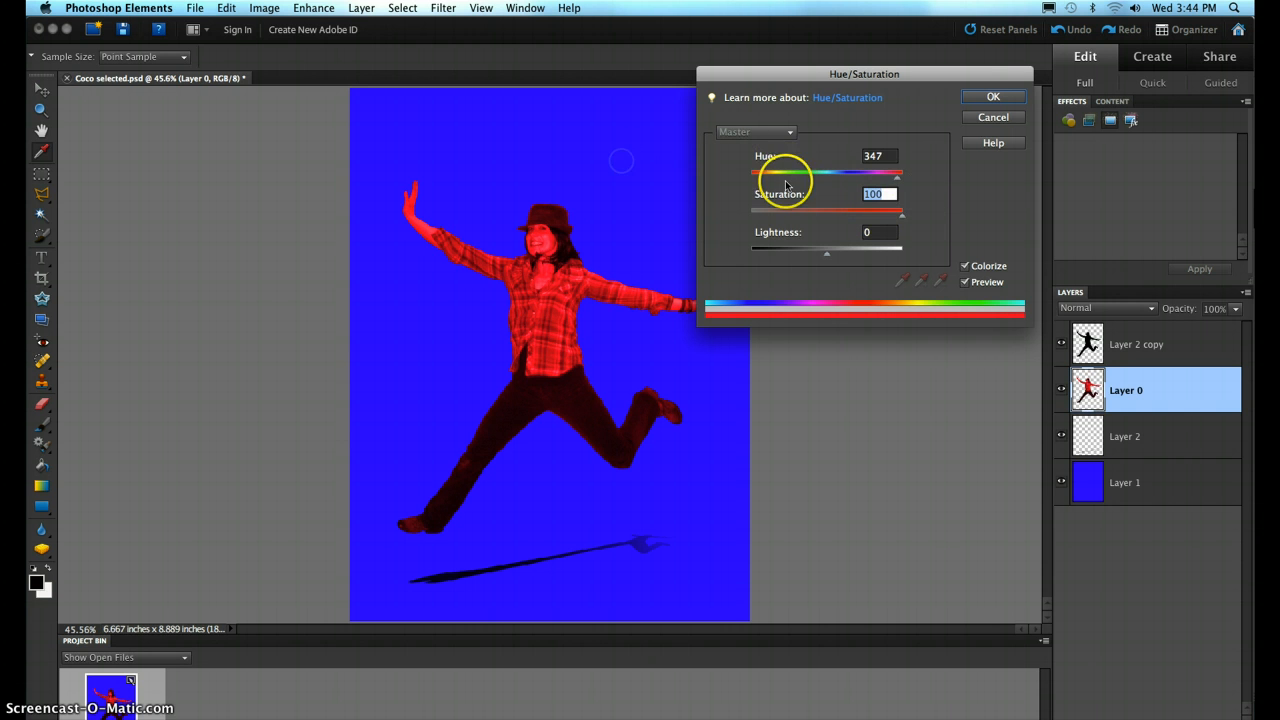
click(1000, 121)
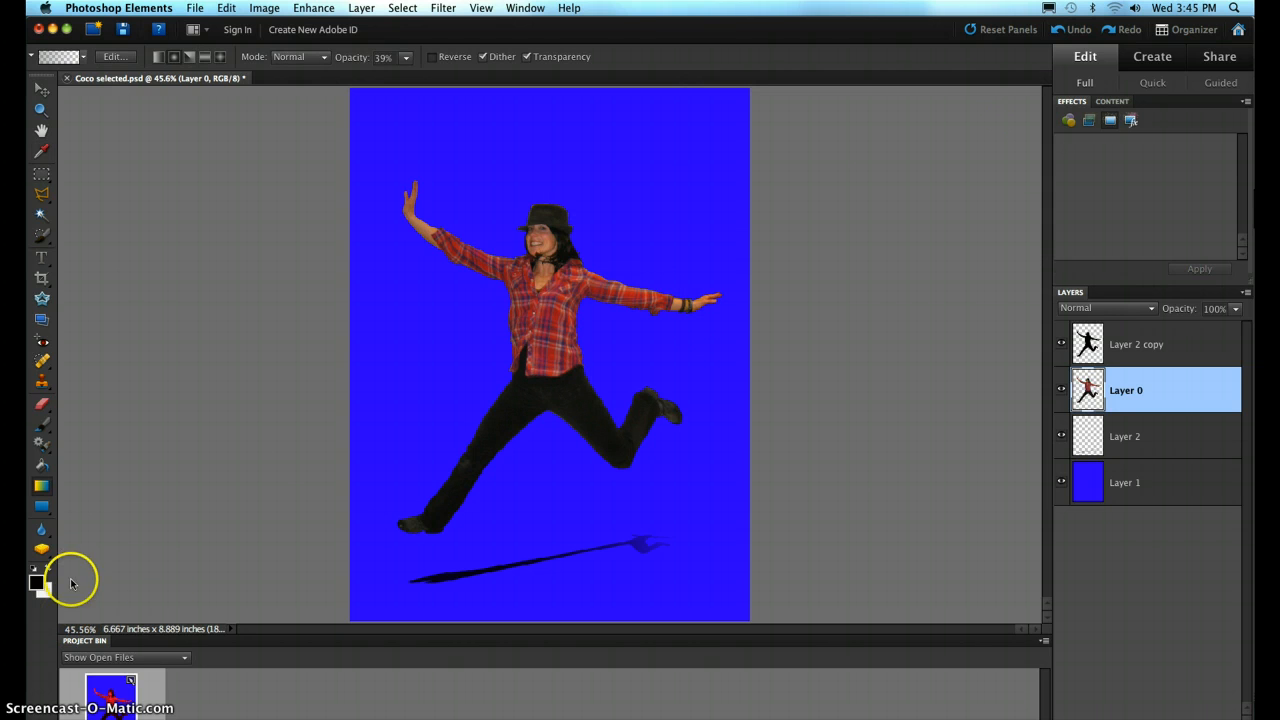
- Set the foreground color to the background blue (1d06fb) by sampling it from the image
click(35, 583)
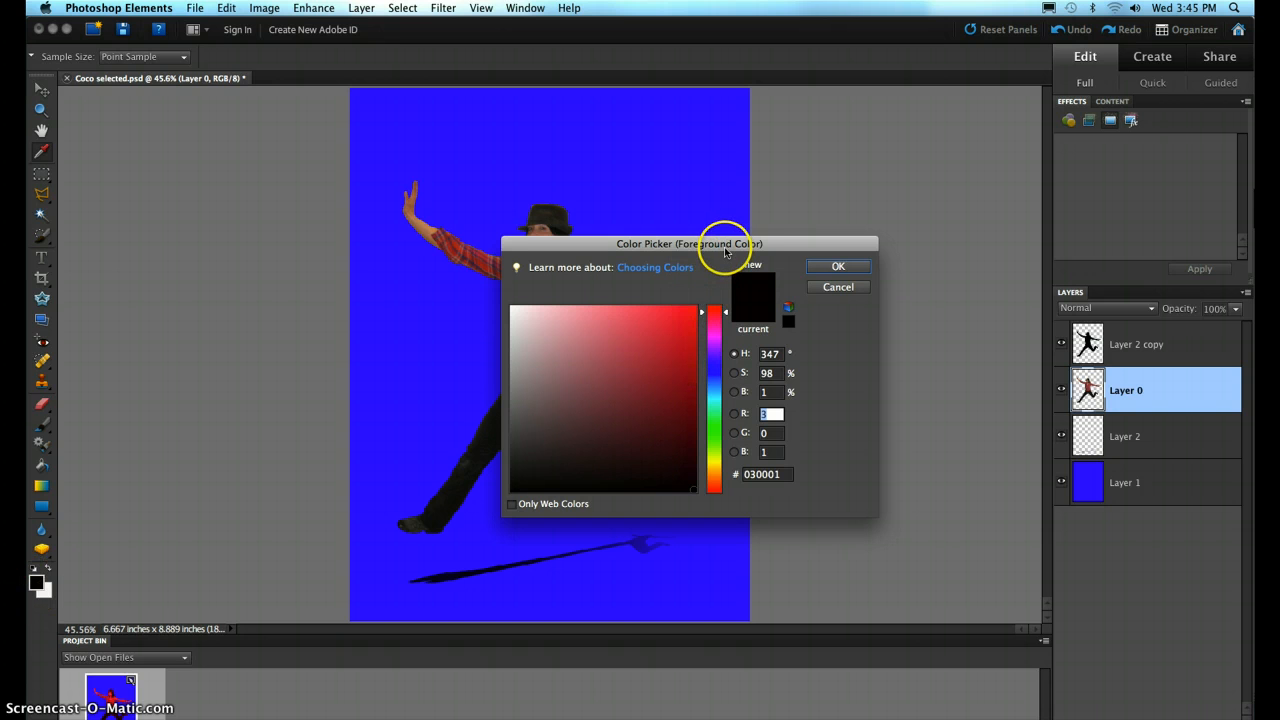
click(686, 162)
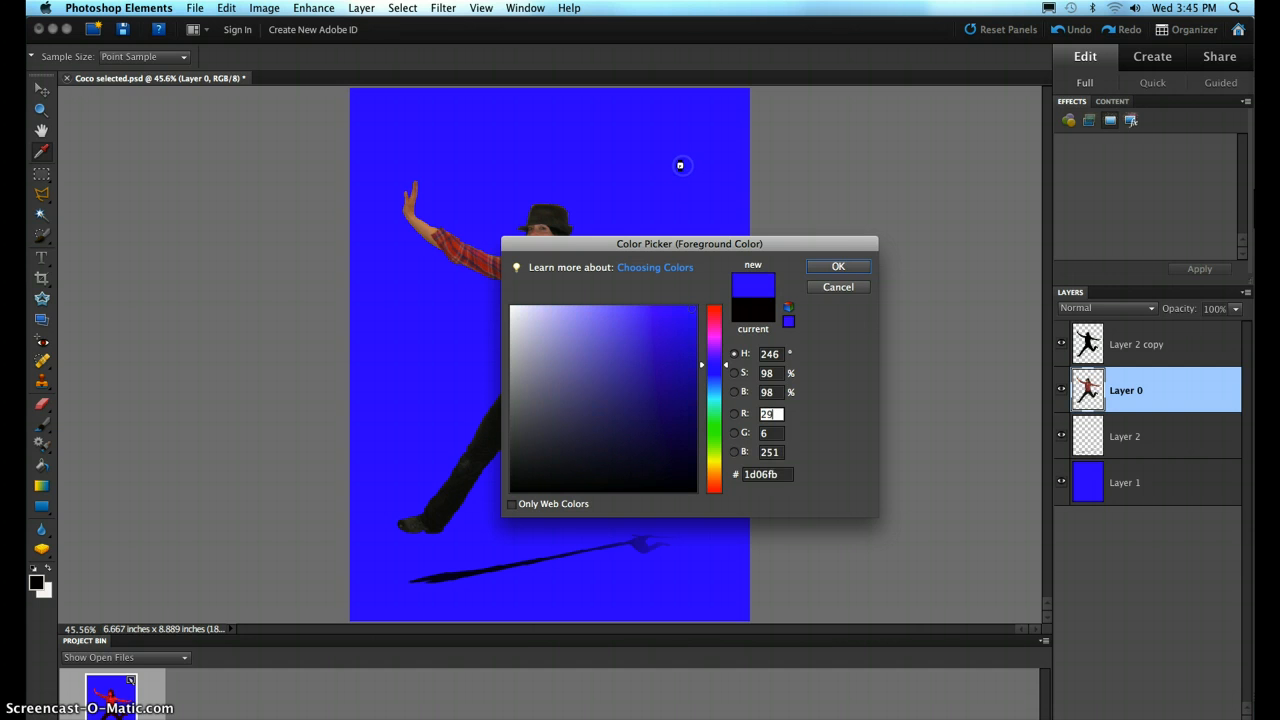
click(839, 268)
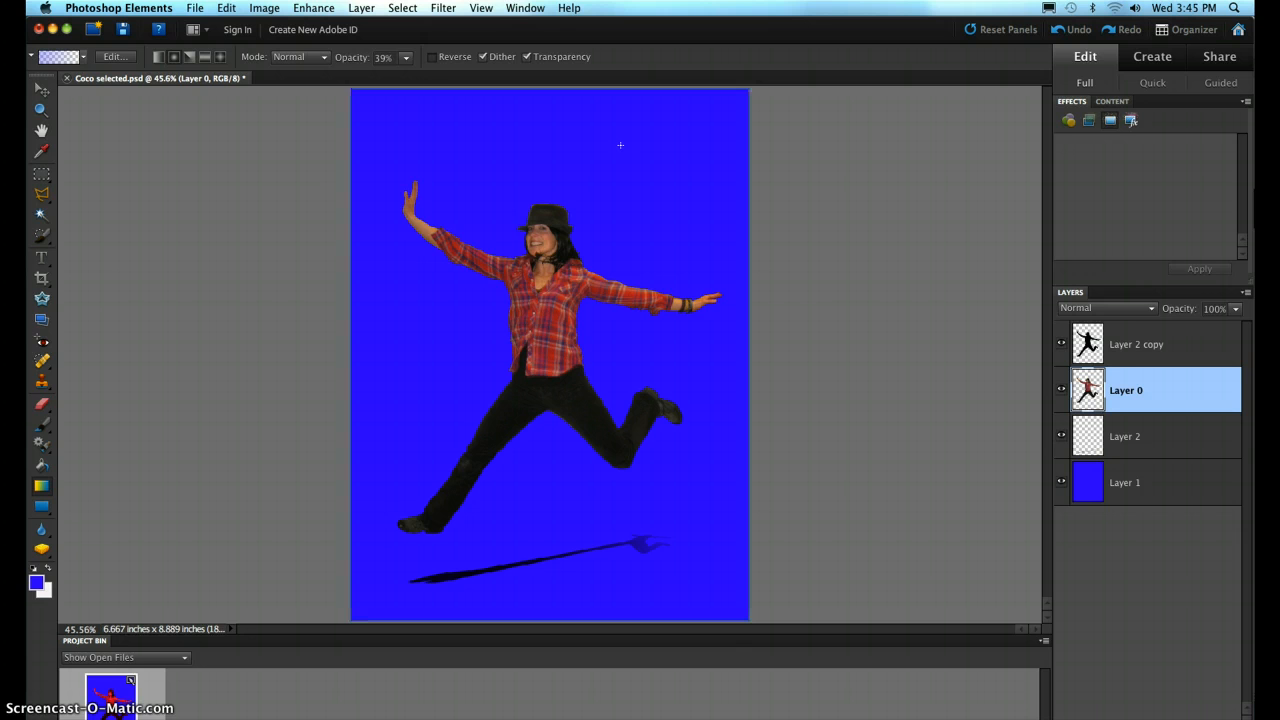
- Colorize Layer 0 using Hue/Saturation with hue 246, saturation 100 and lightness +50
key(super+u)
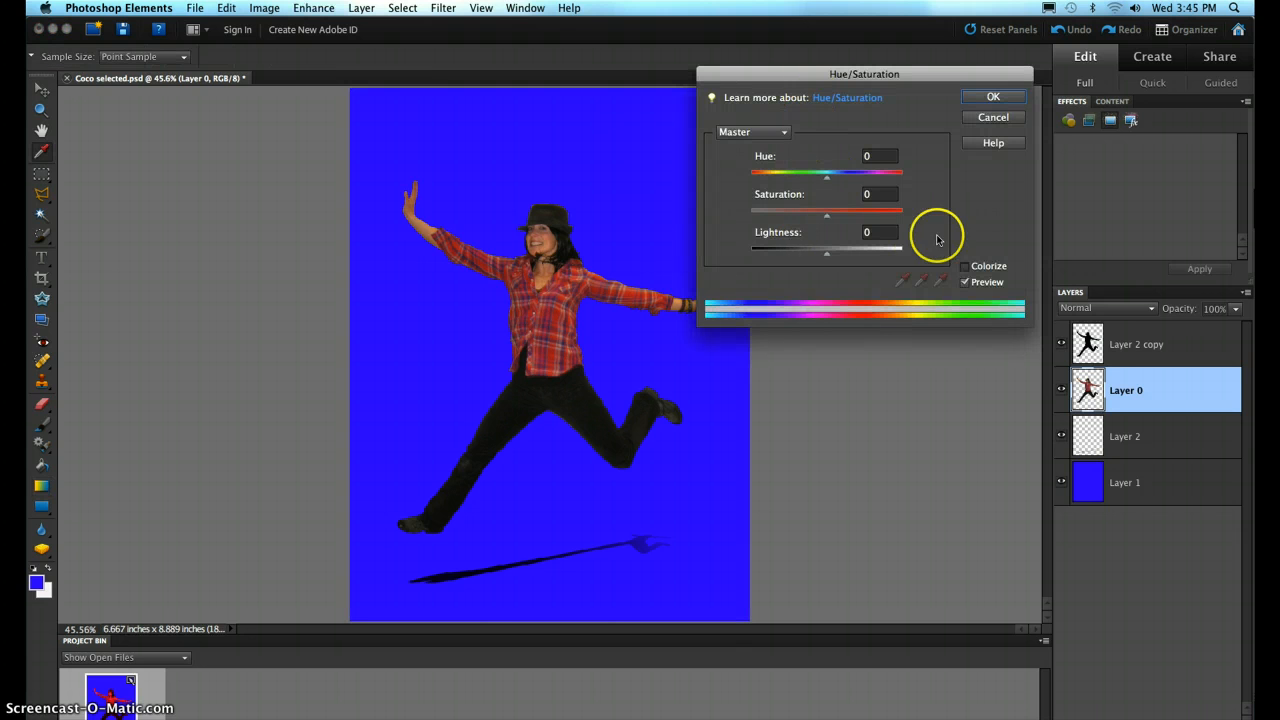
click(966, 266)
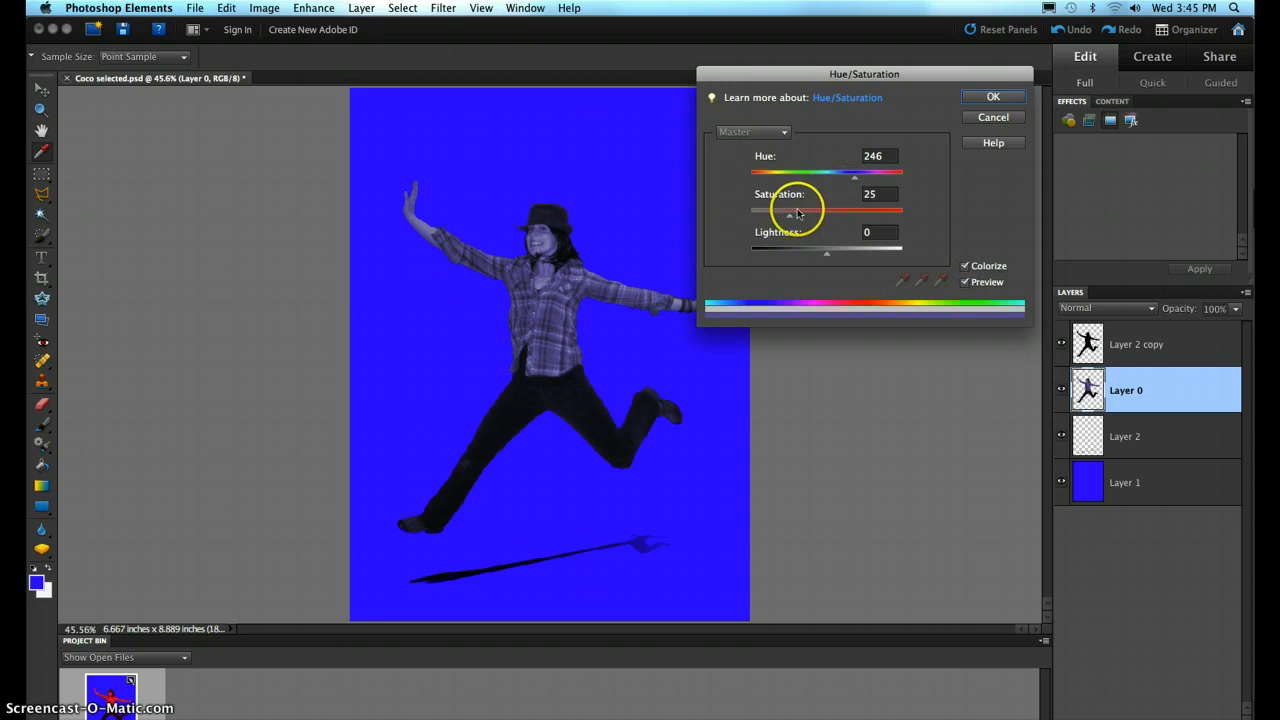
drag(790, 218, 966, 229)
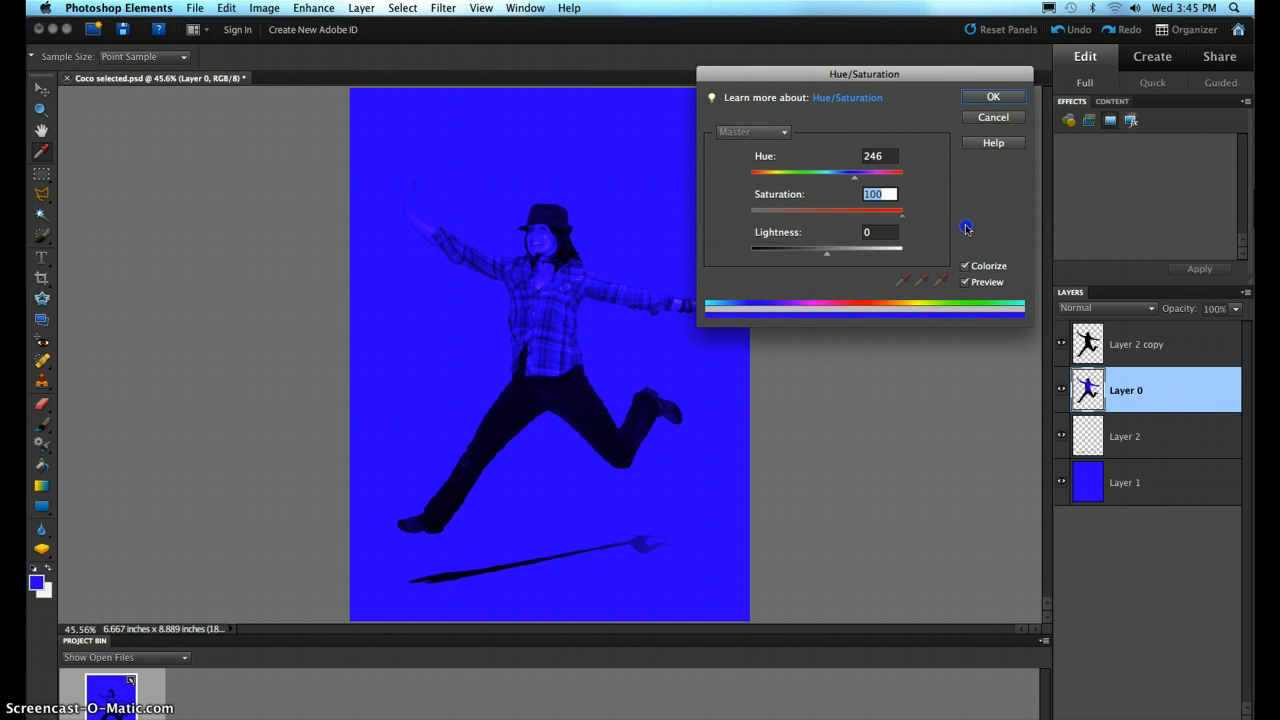
drag(826, 253, 855, 258)
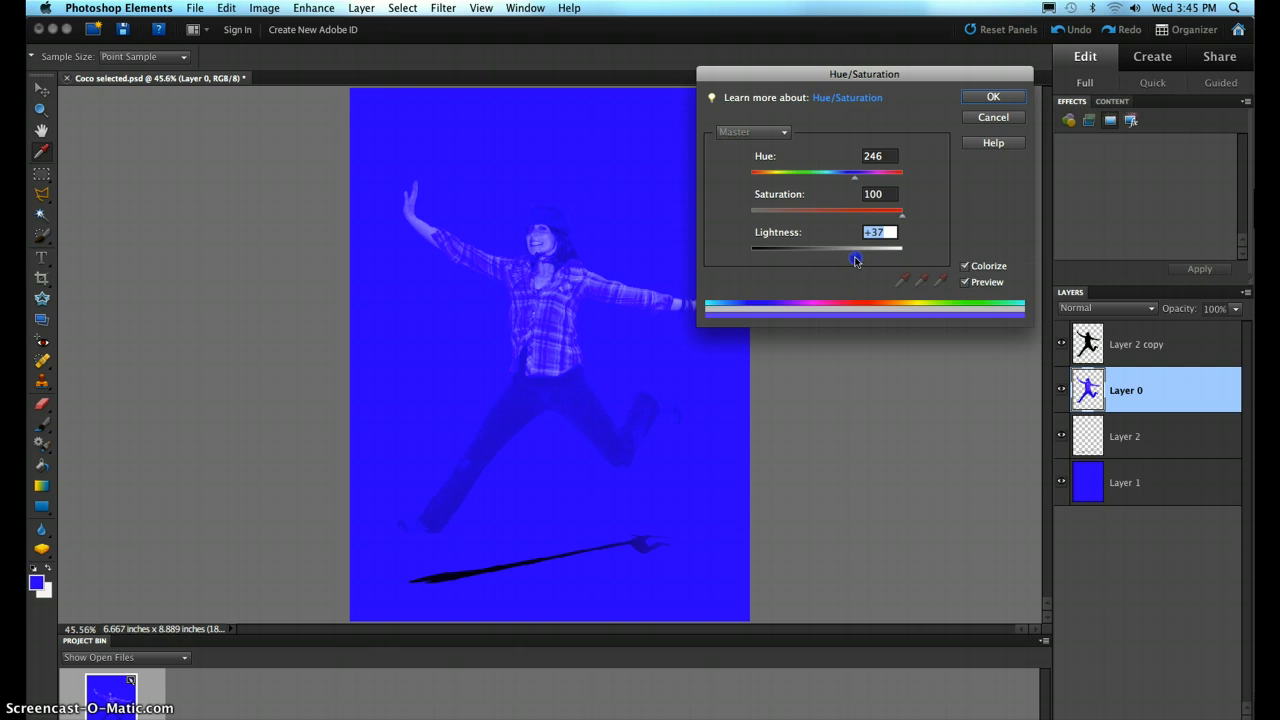
drag(857, 258, 864, 259)
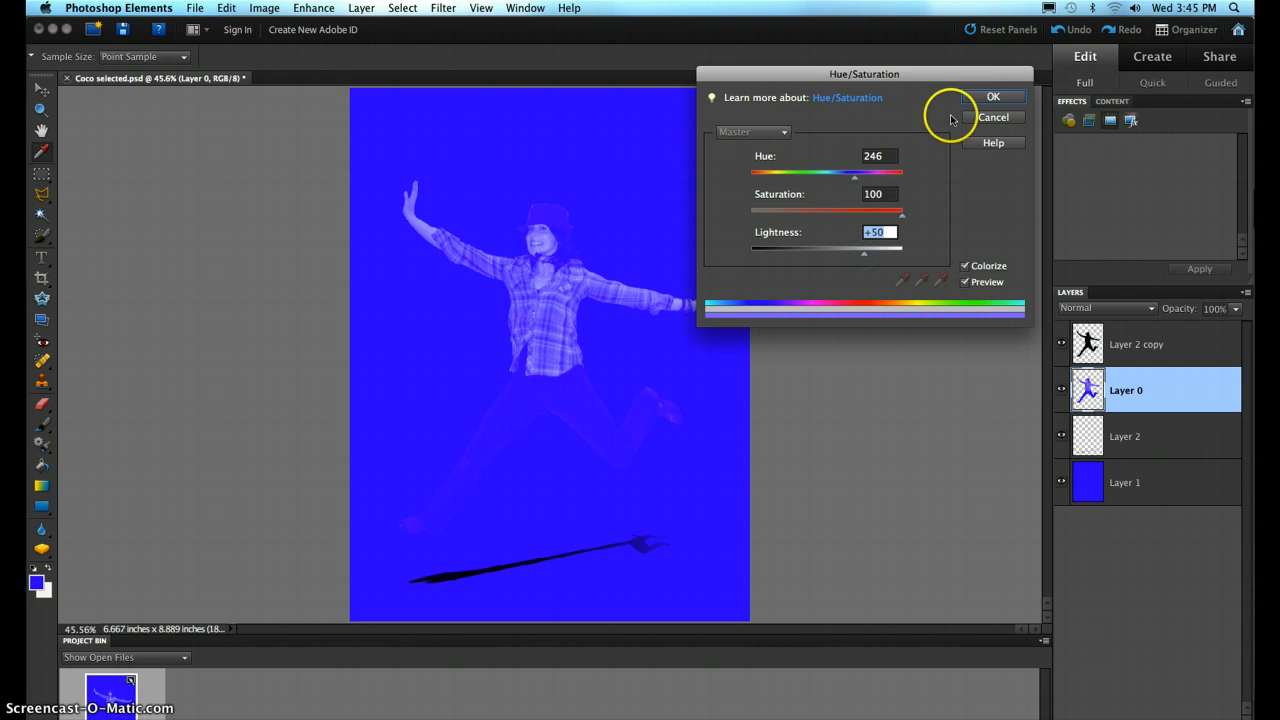
click(993, 97)
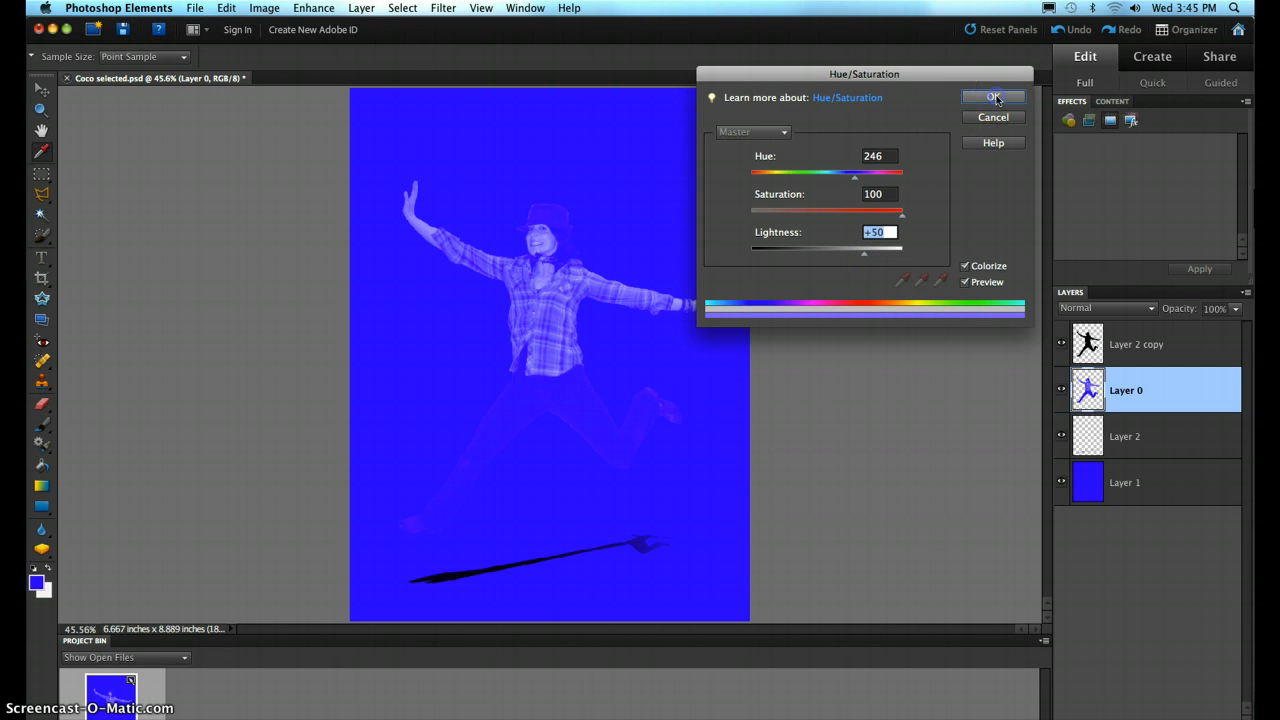
- Set the opacity of Layer 2 copy to 65% and hide that layer
click(1143, 344)
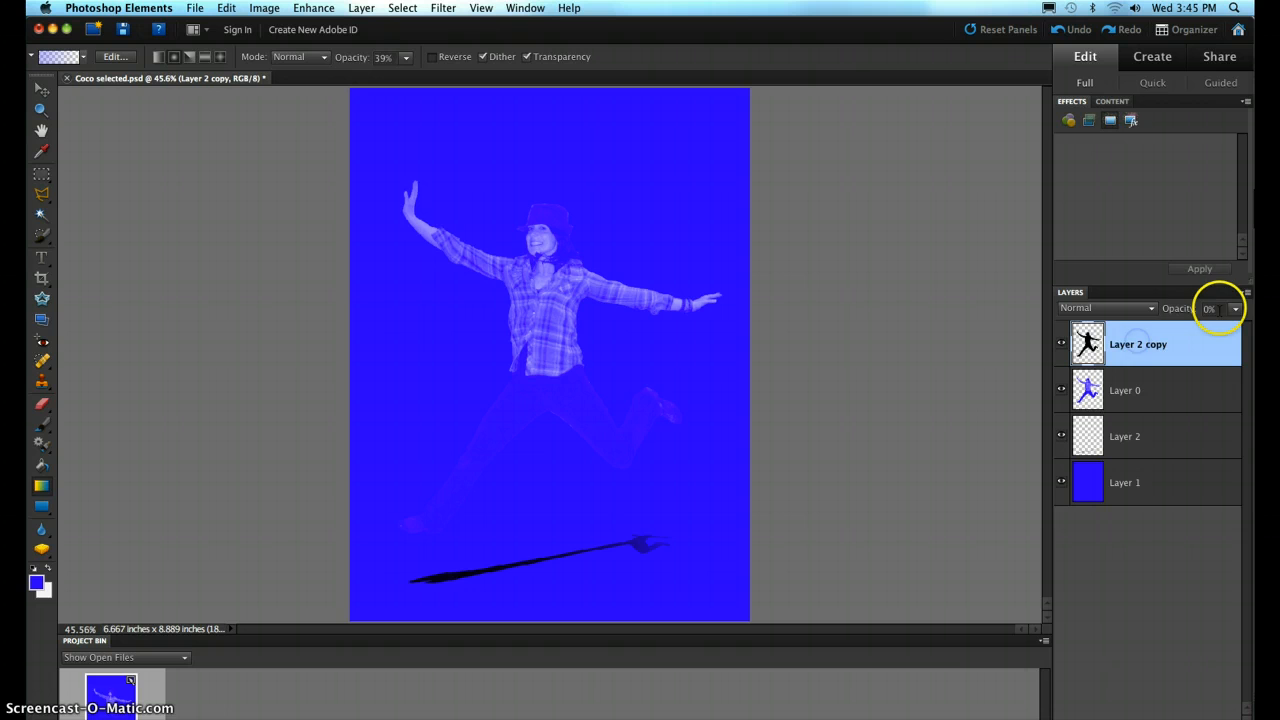
click(1235, 308)
drag(1166, 322, 1224, 325)
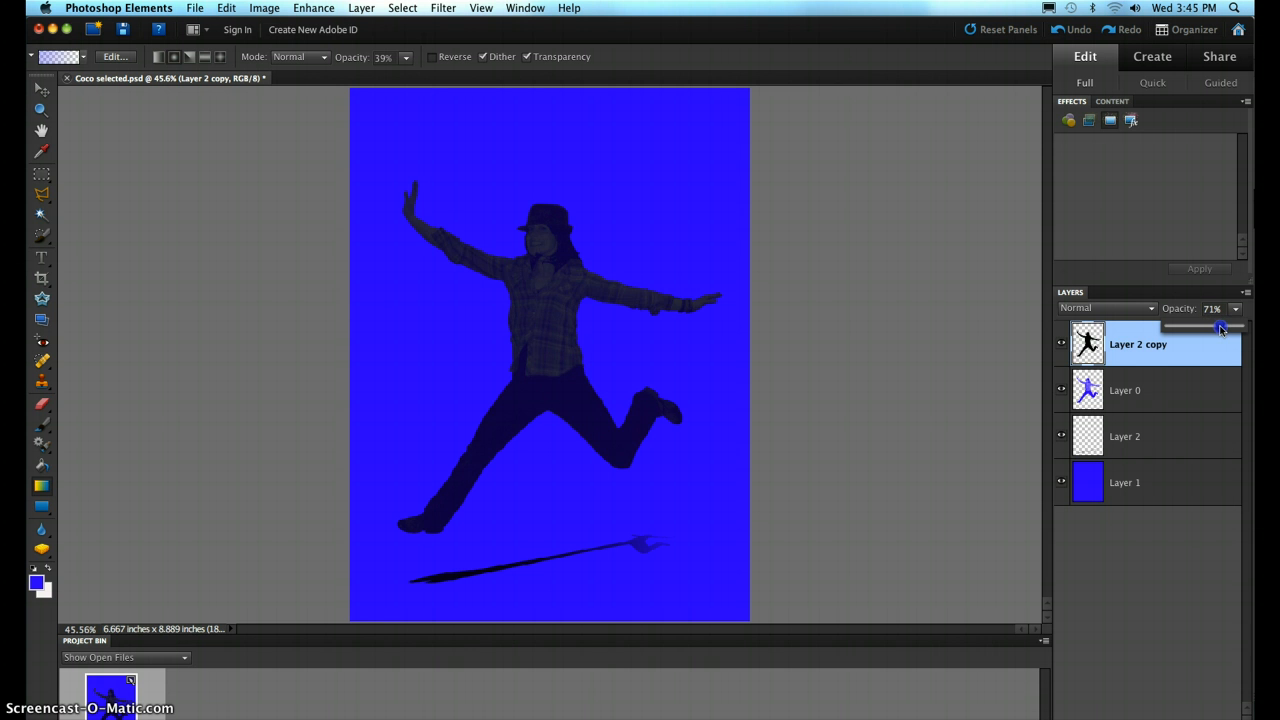
drag(1219, 325, 1098, 338)
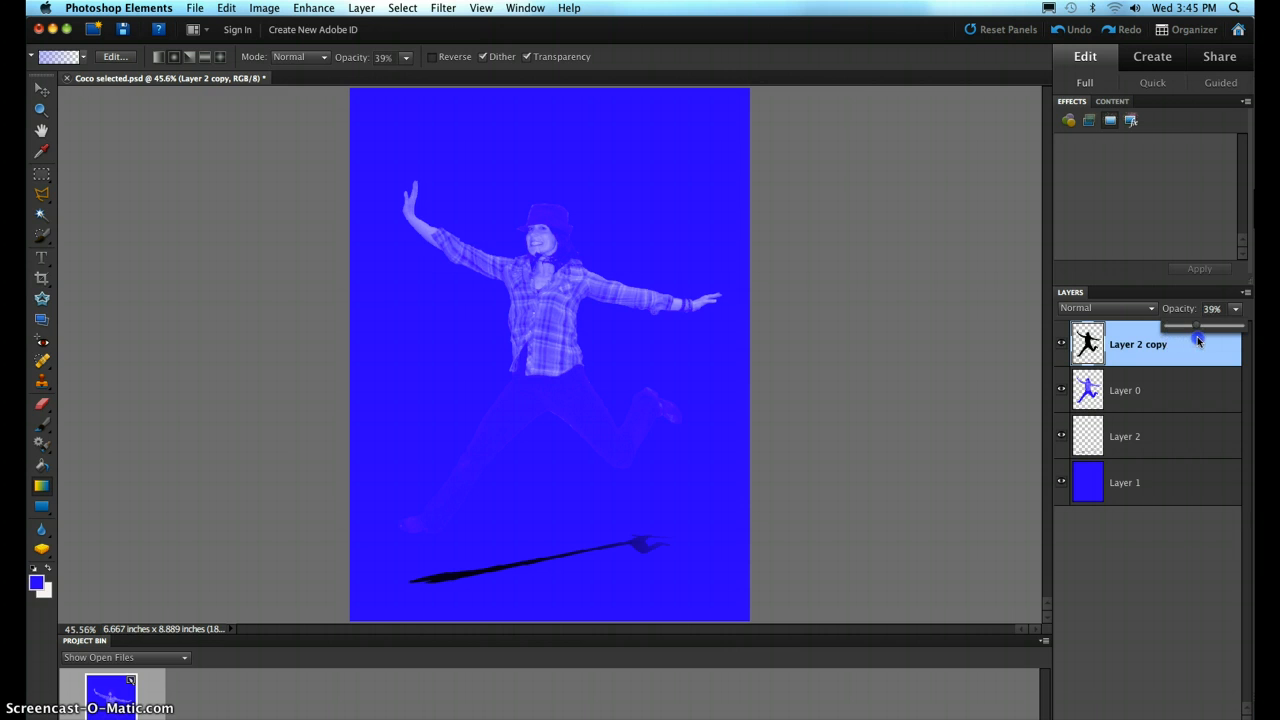
drag(1198, 340, 1216, 337)
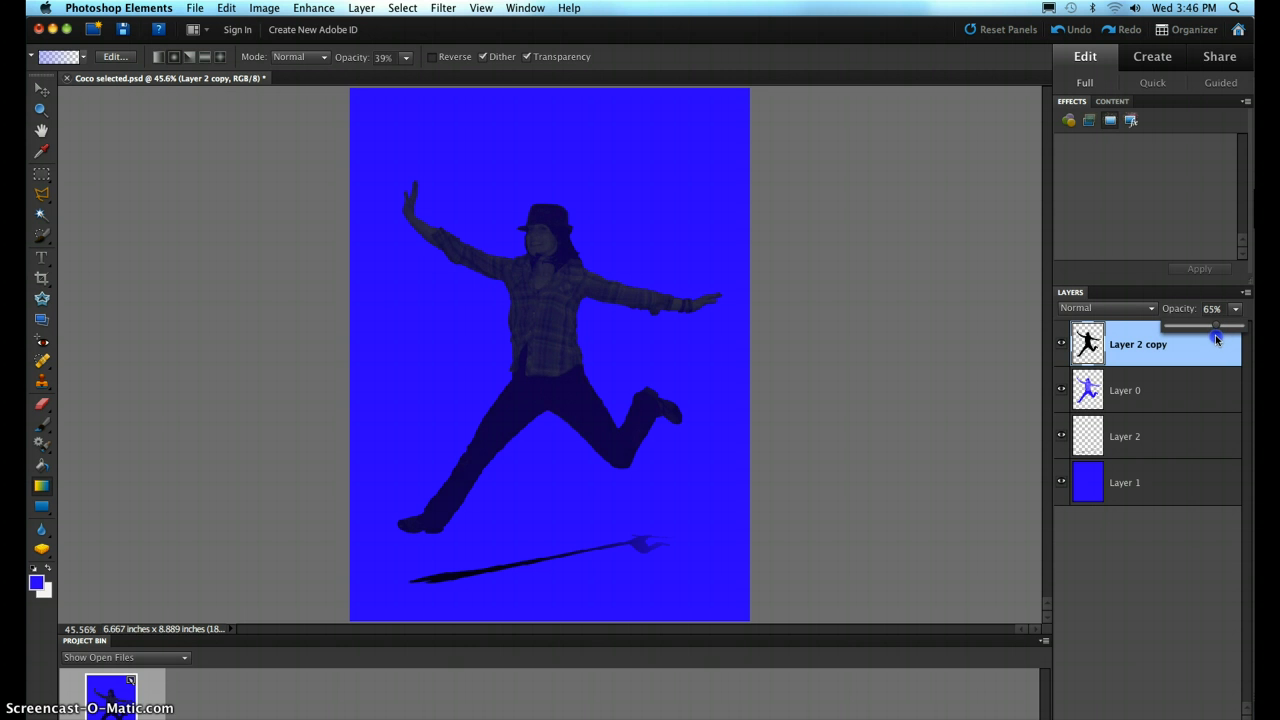
click(1060, 345)
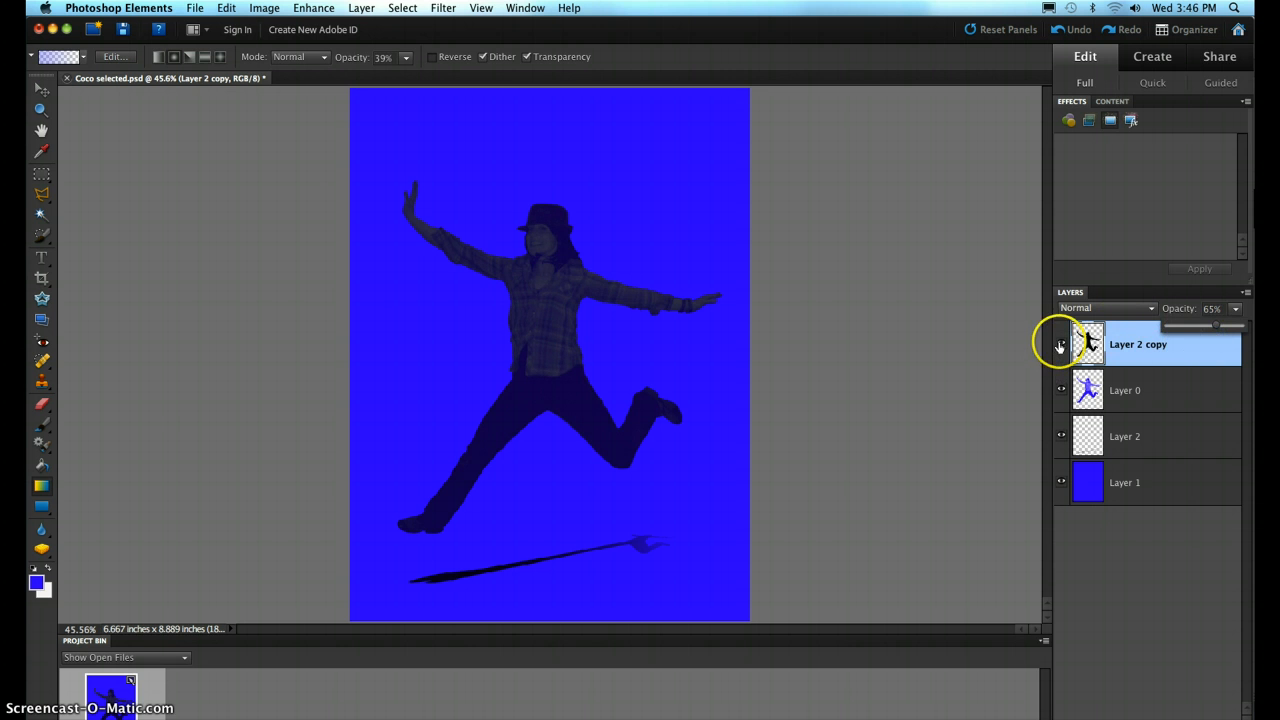
- Open Shadows/Highlights for Layer 0 and set Lighten Shadows to 100% and Darken Highlights to 0%
click(1157, 391)
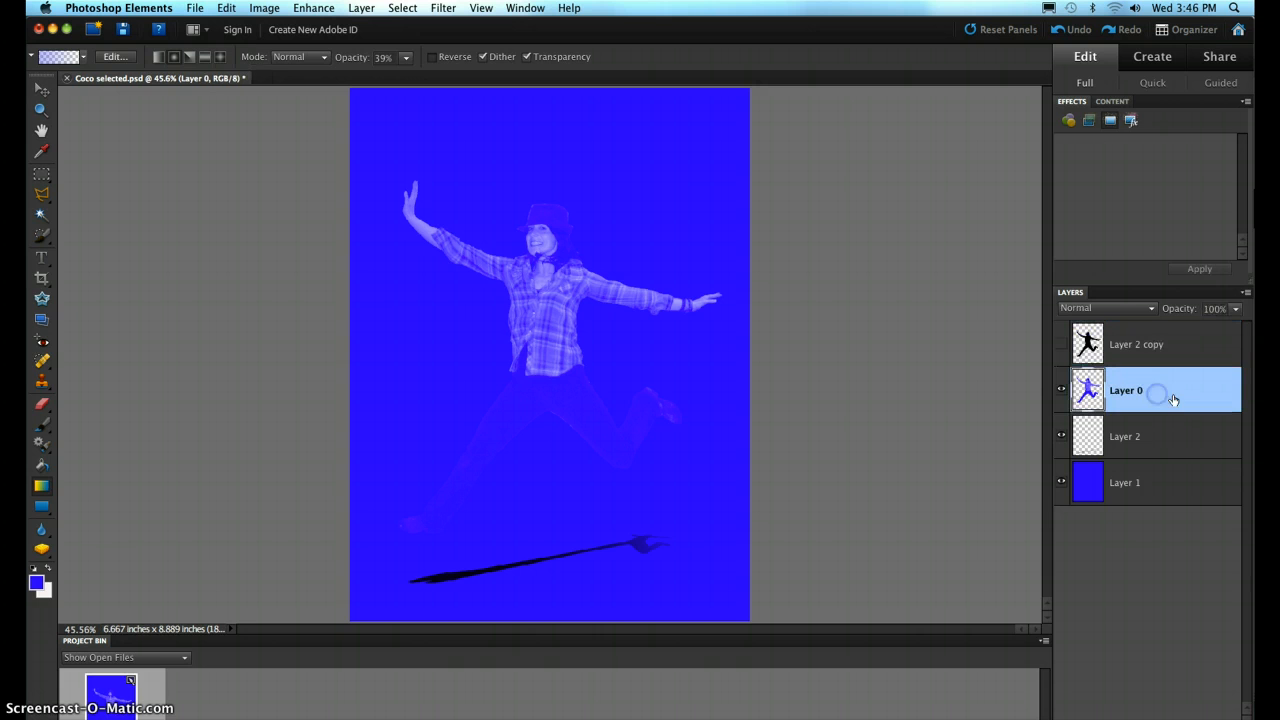
click(303, 10)
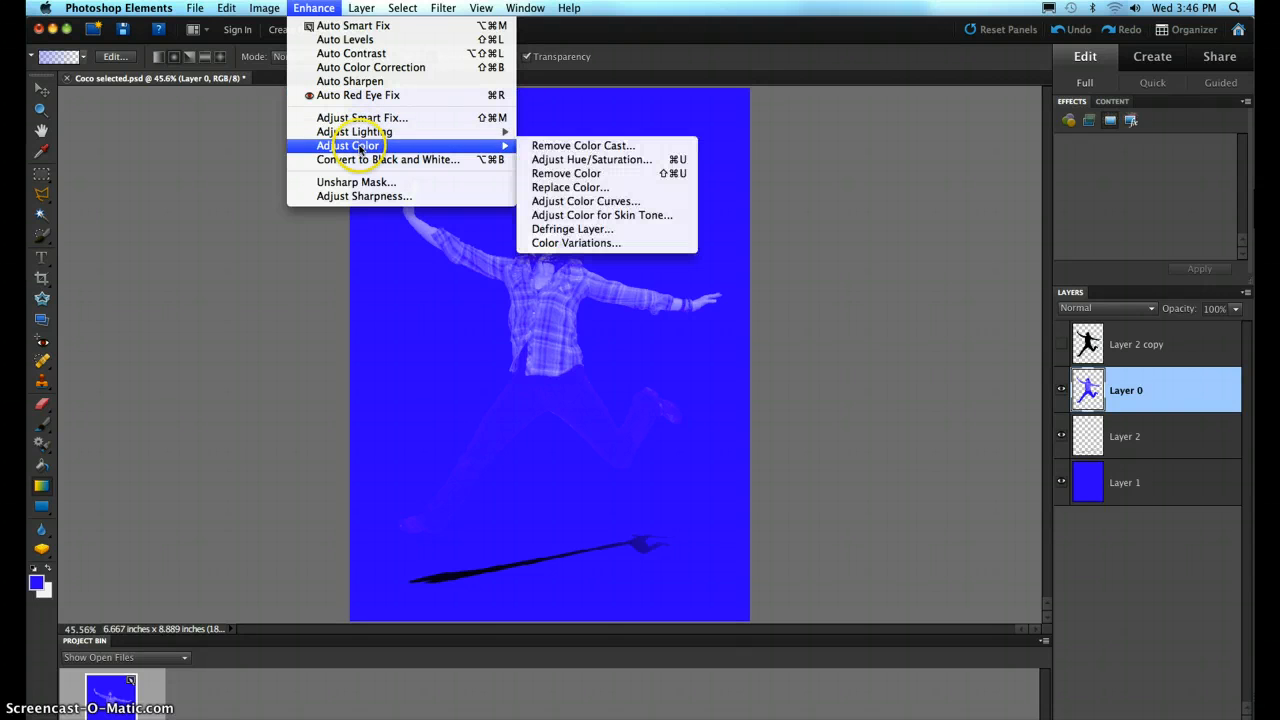
mouse_move(362, 132)
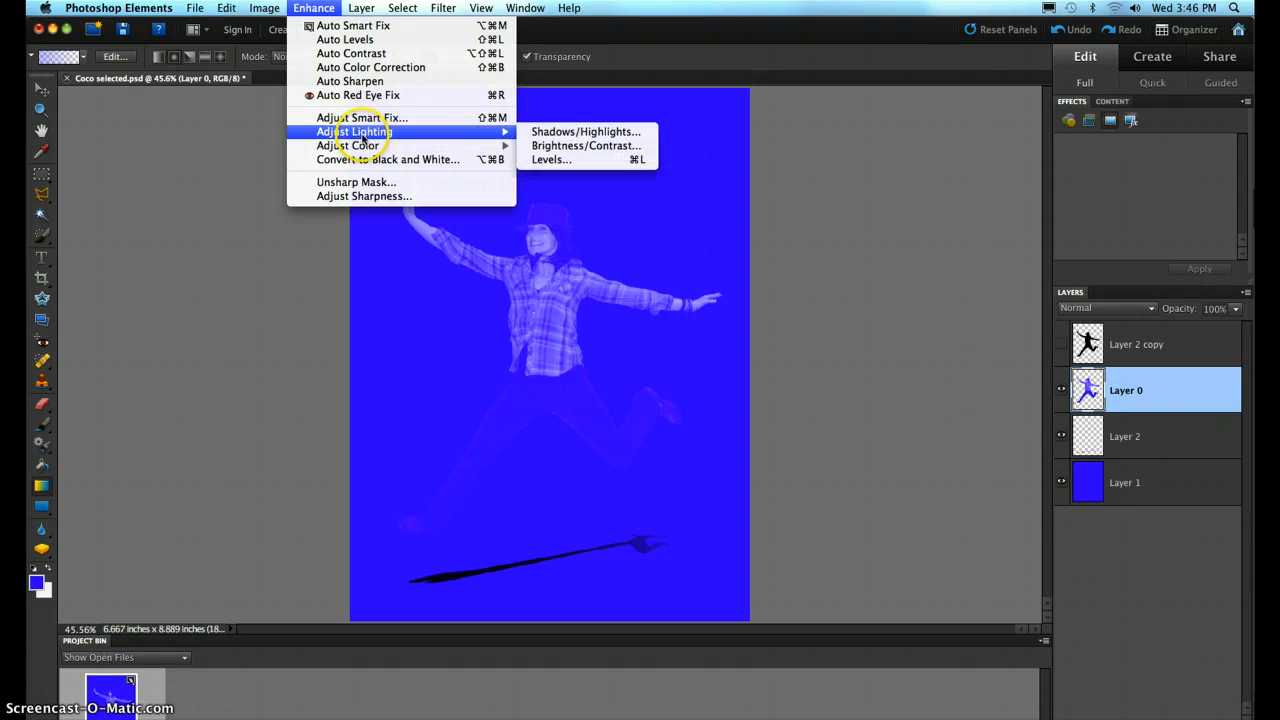
click(566, 132)
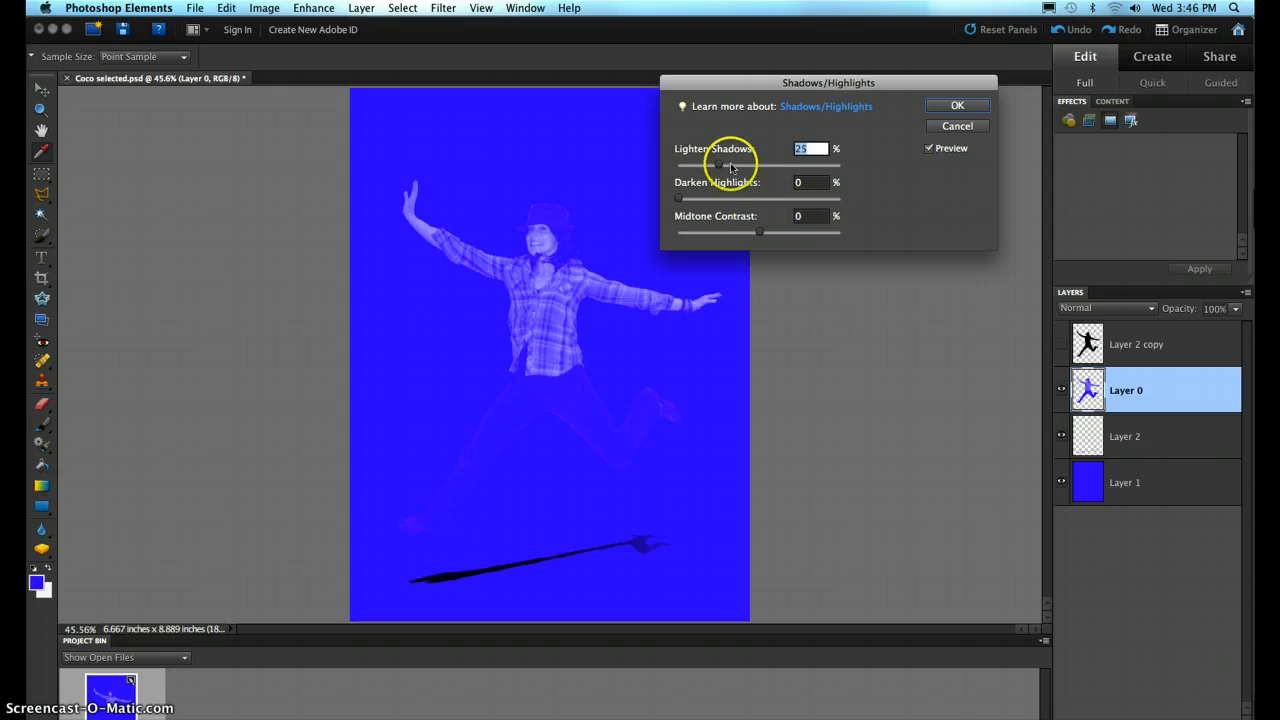
drag(720, 165, 848, 166)
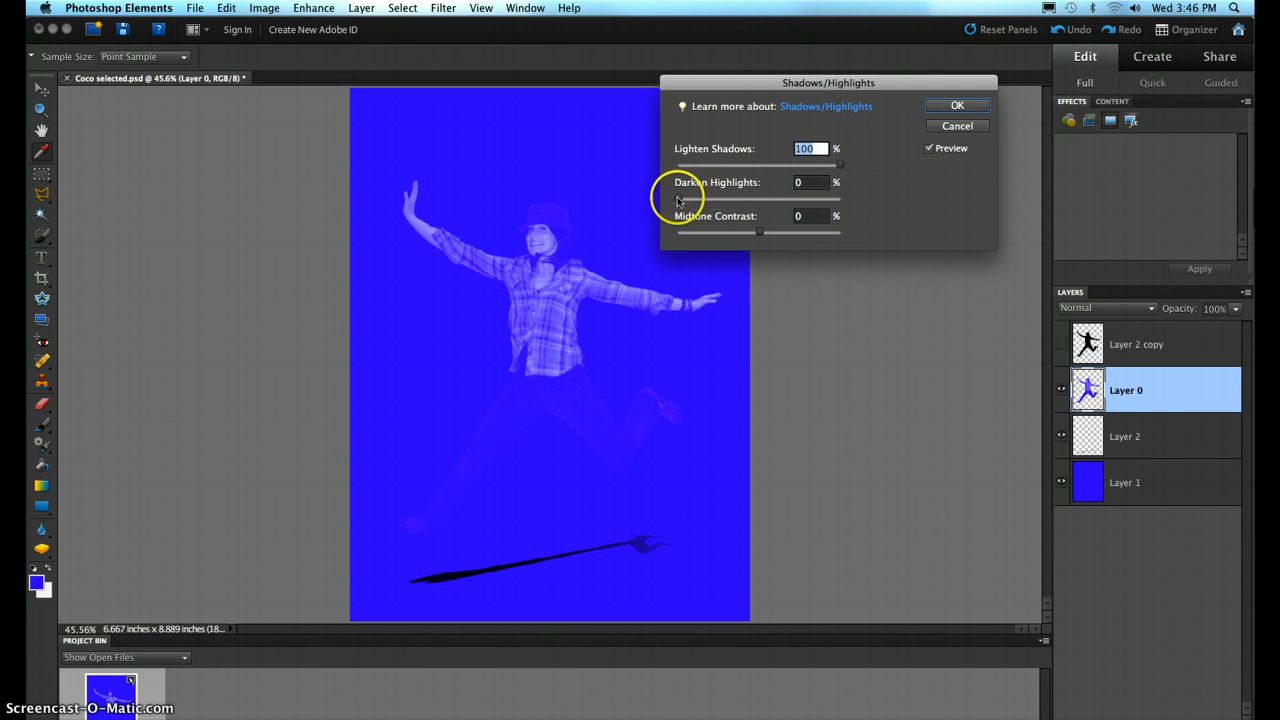
drag(679, 198, 836, 198)
drag(718, 201, 679, 198)
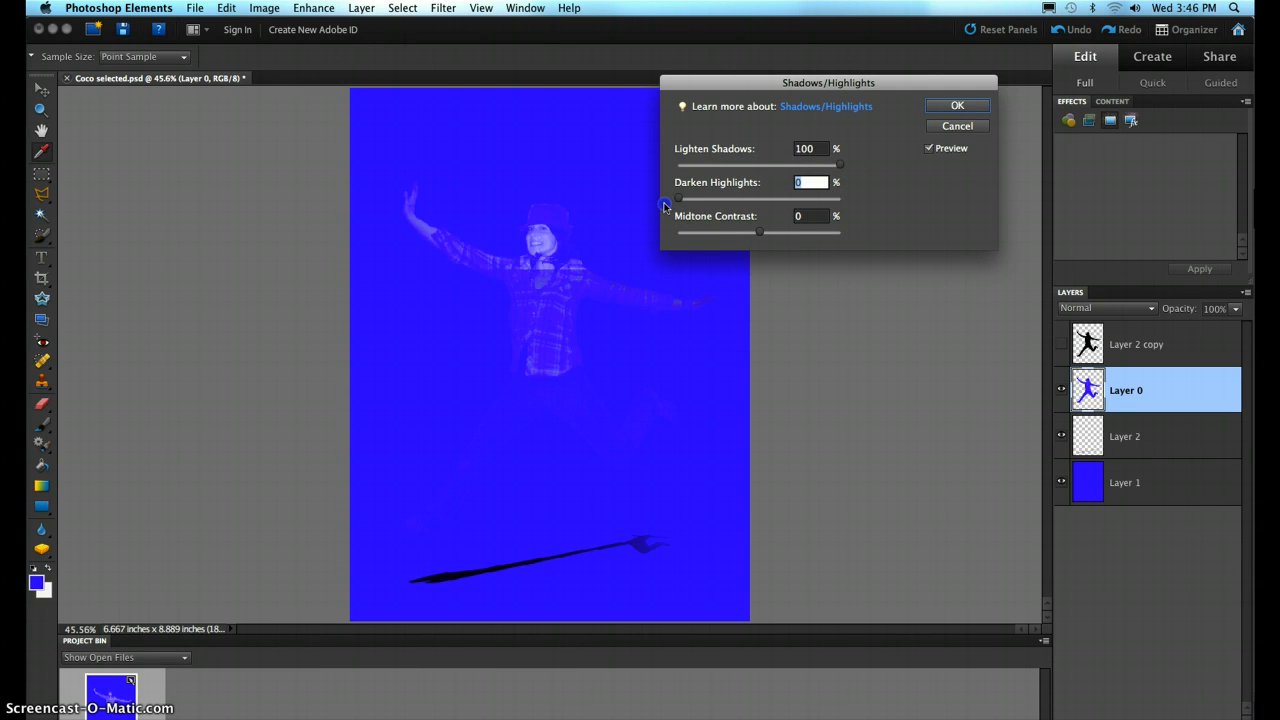
- Set the Midtone Contrast to +37% with Darken Highlights kept at 0%, and apply the Shadows/Highlights adjustment
drag(760, 232, 808, 237)
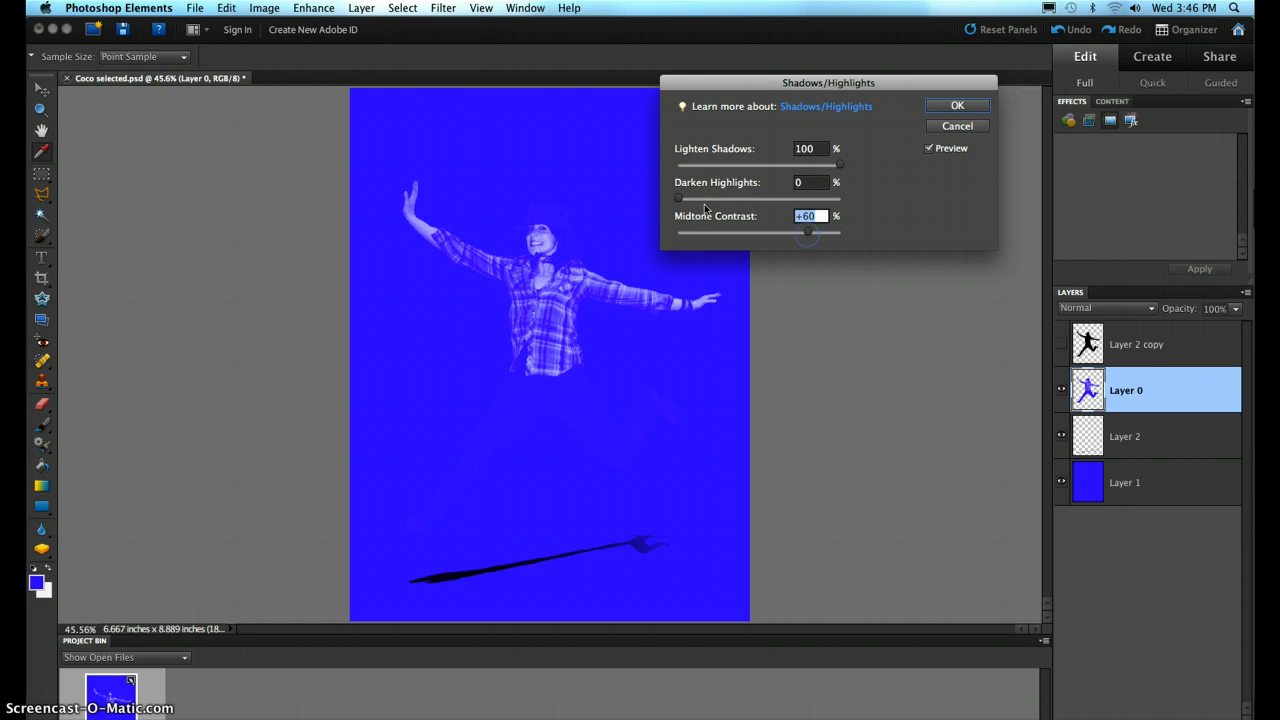
drag(694, 200, 667, 197)
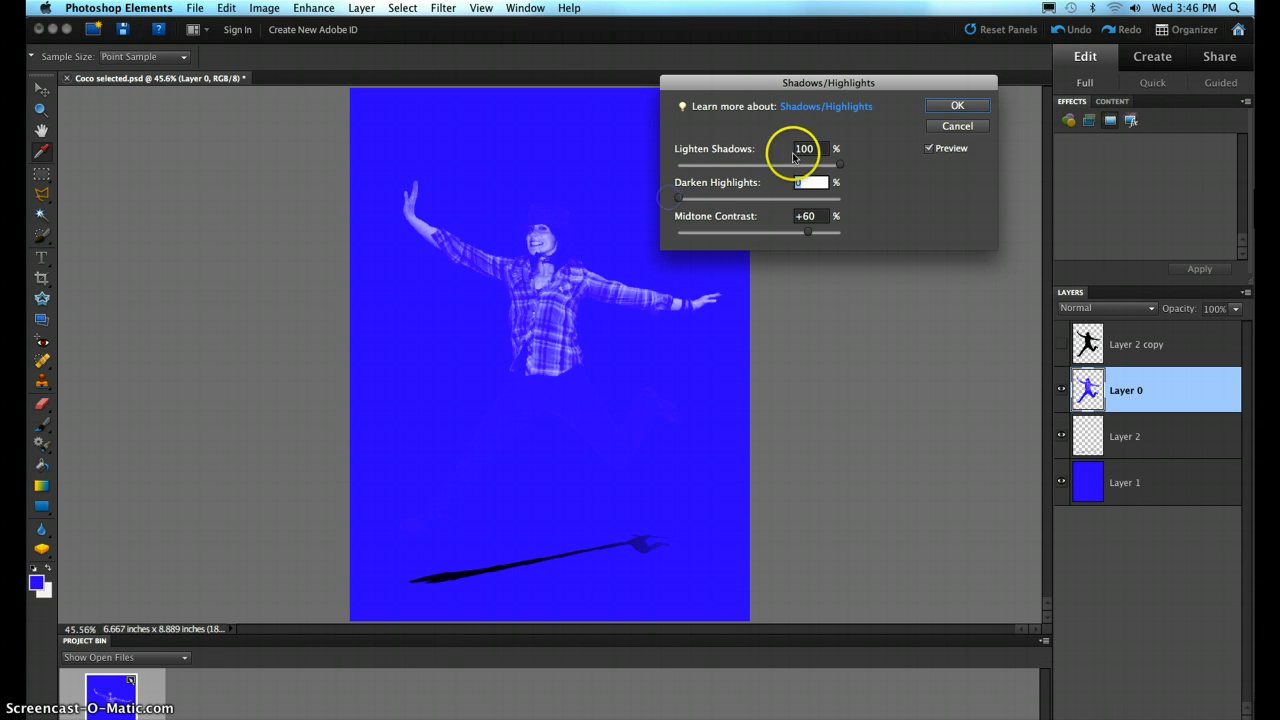
drag(808, 232, 750, 245)
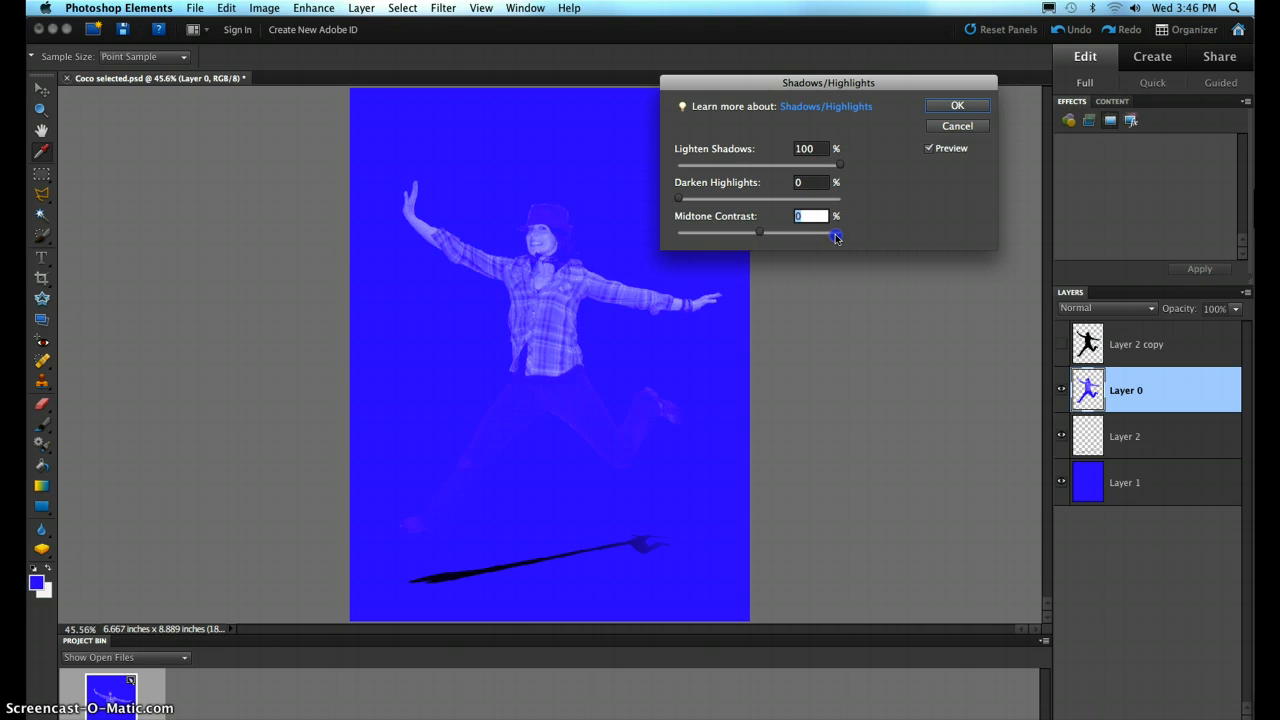
drag(836, 237, 767, 246)
click(957, 105)
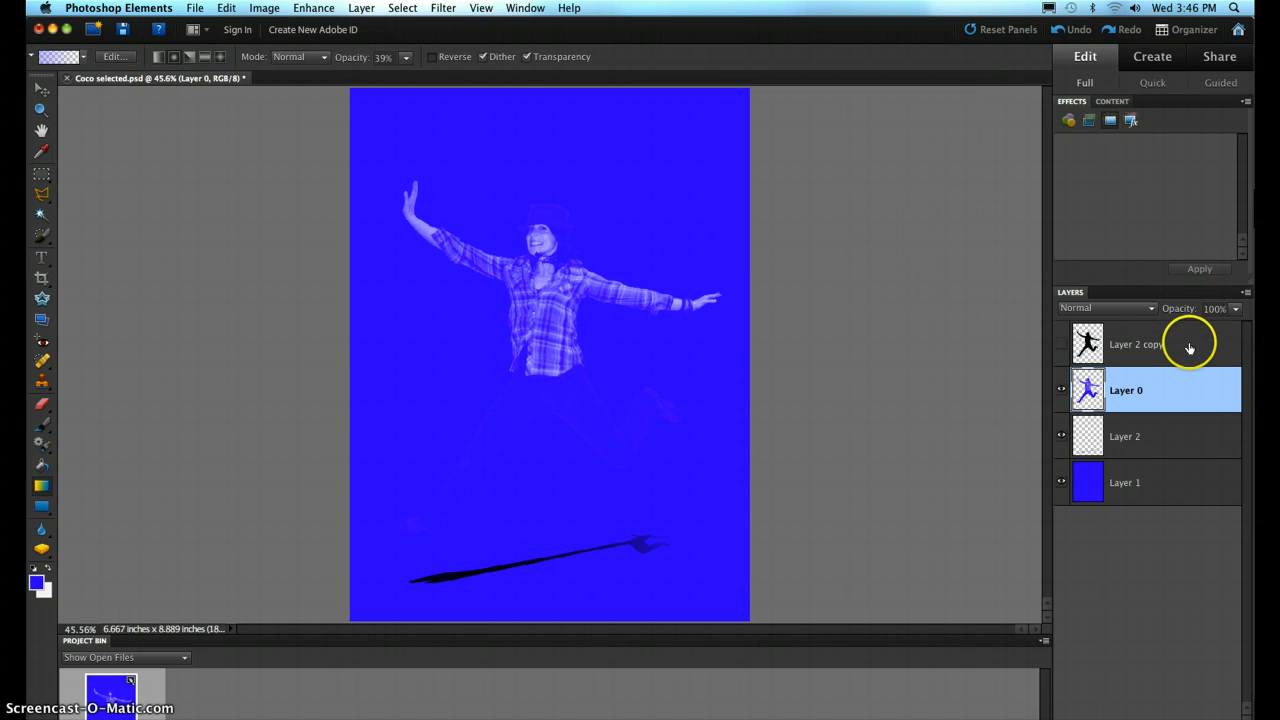
- Make the Layer 2 copy silhouette active and visible again, and set its opacity to 55%
click(1187, 339)
click(1061, 343)
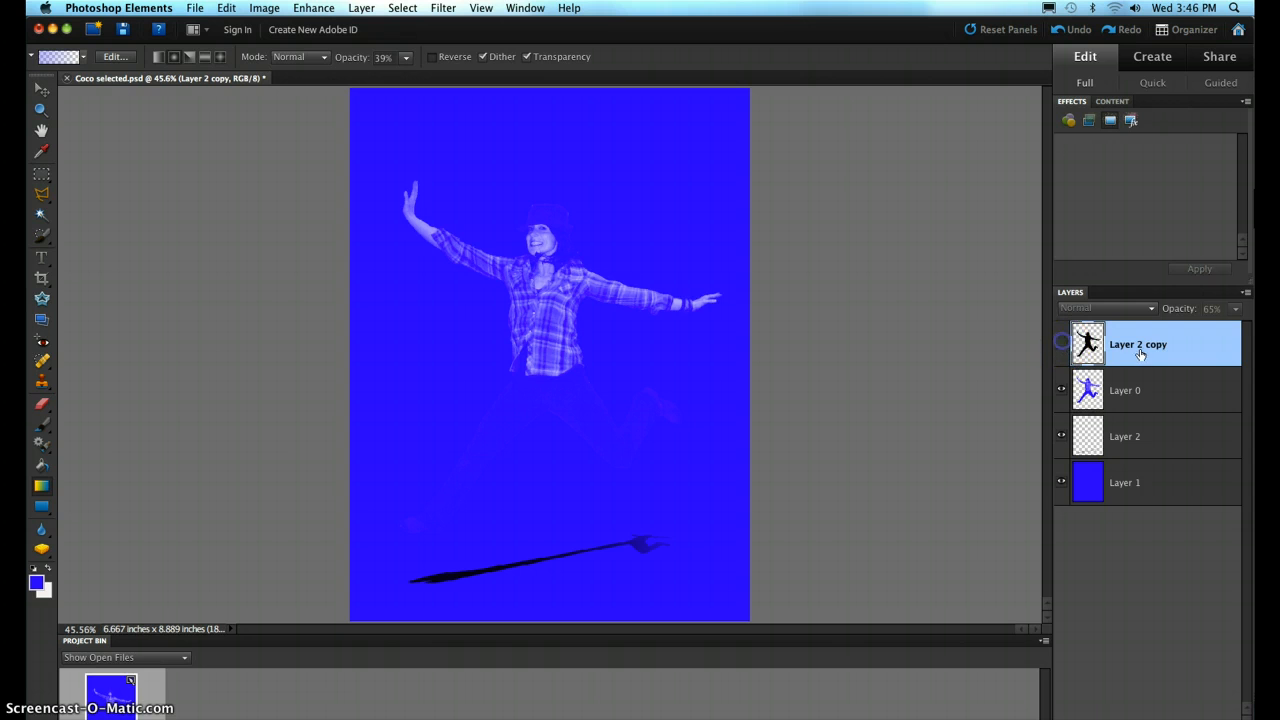
click(1235, 309)
drag(1228, 327, 1211, 326)
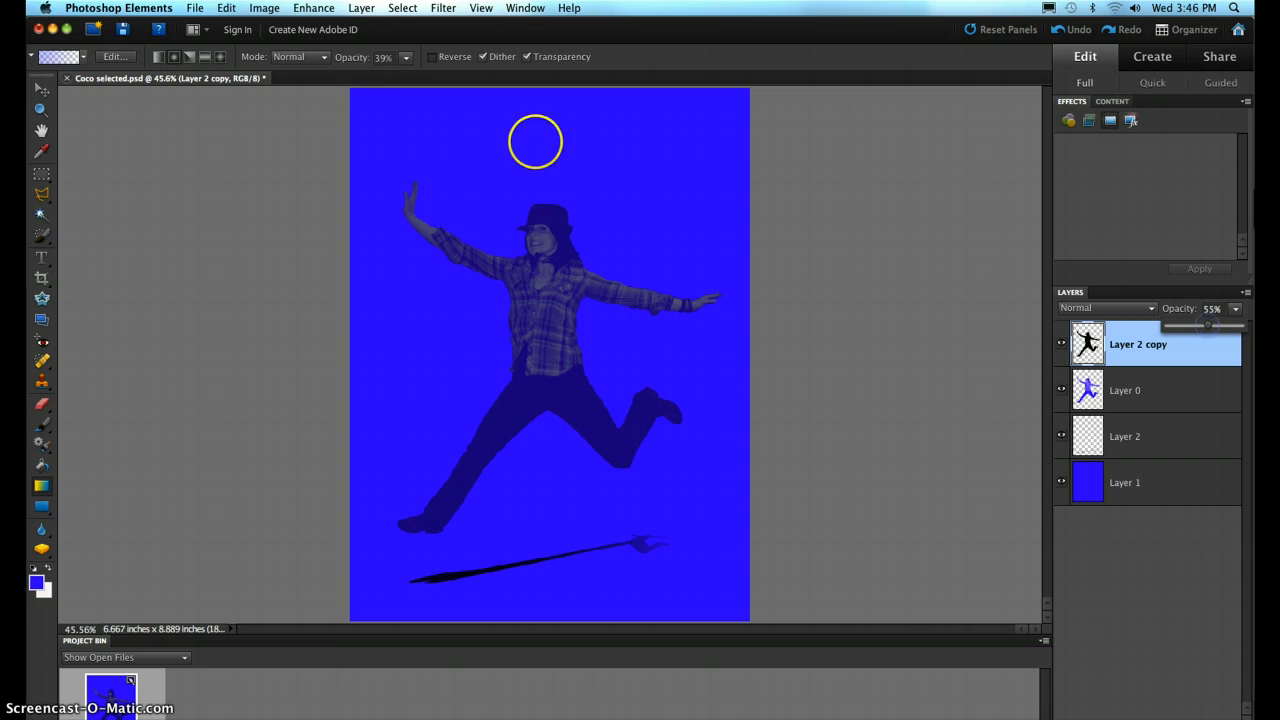
click(264, 8)
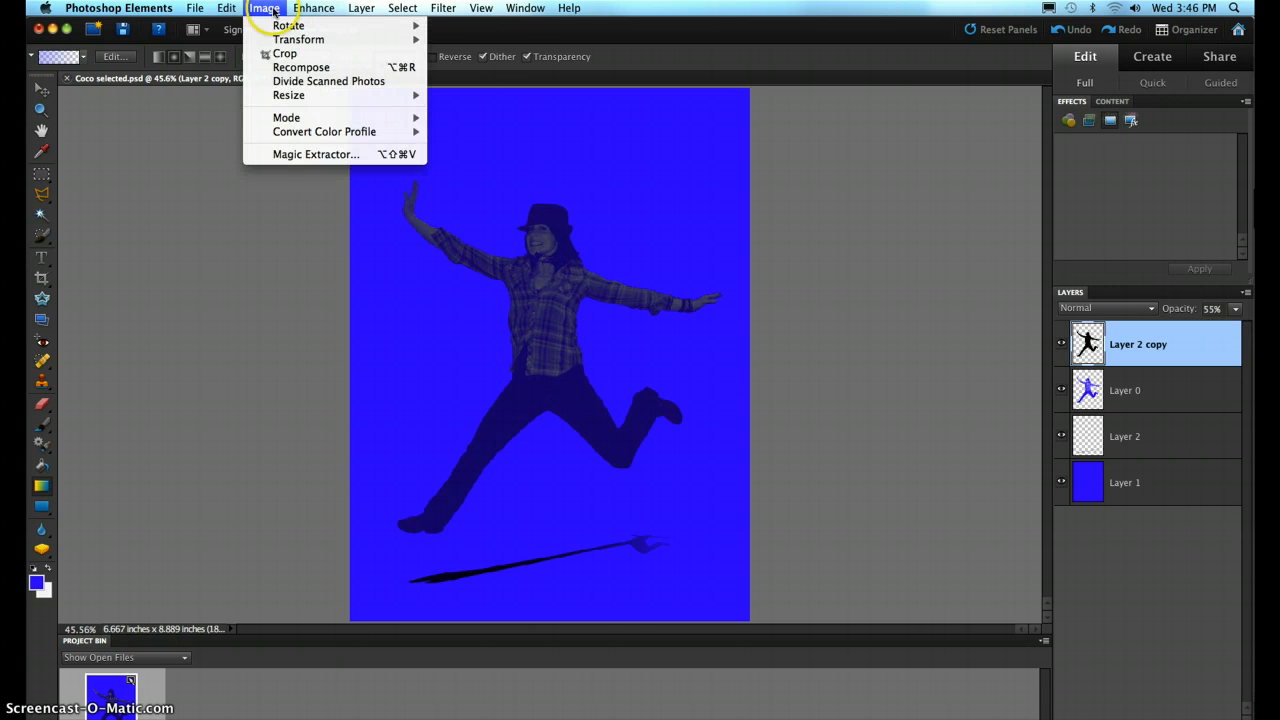
mouse_move(304, 10)
mouse_move(352, 133)
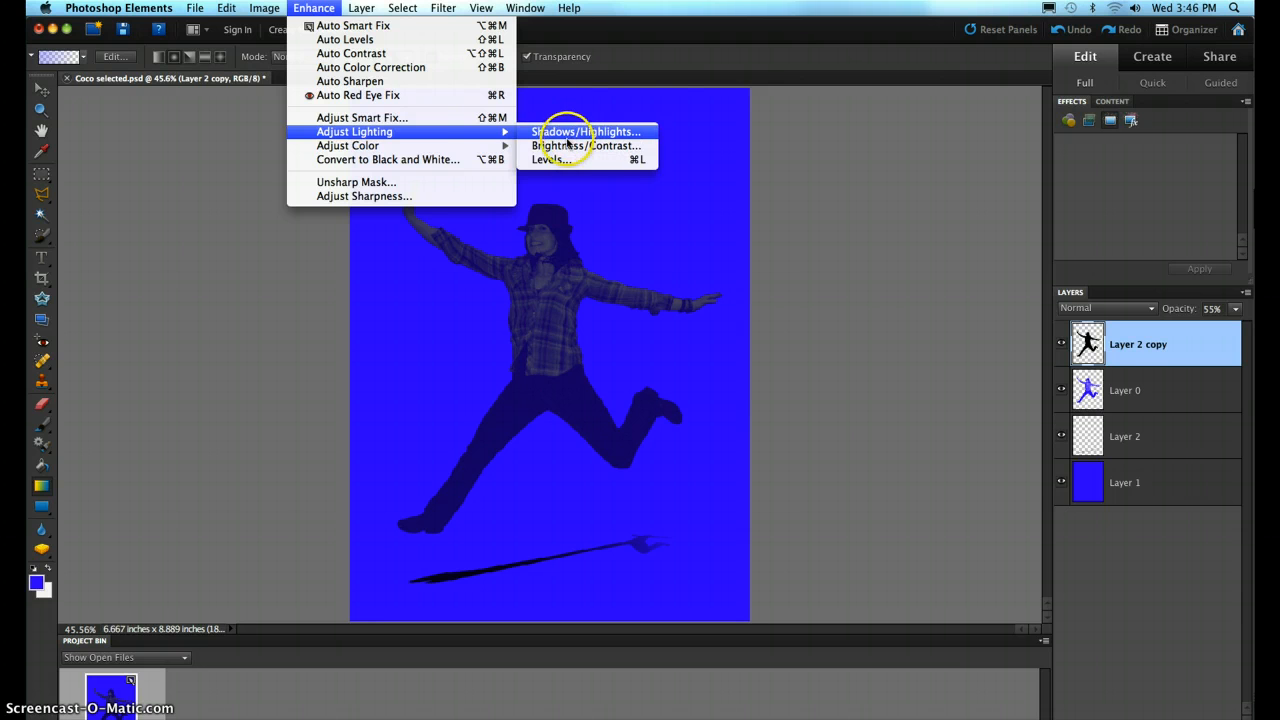
click(920, 299)
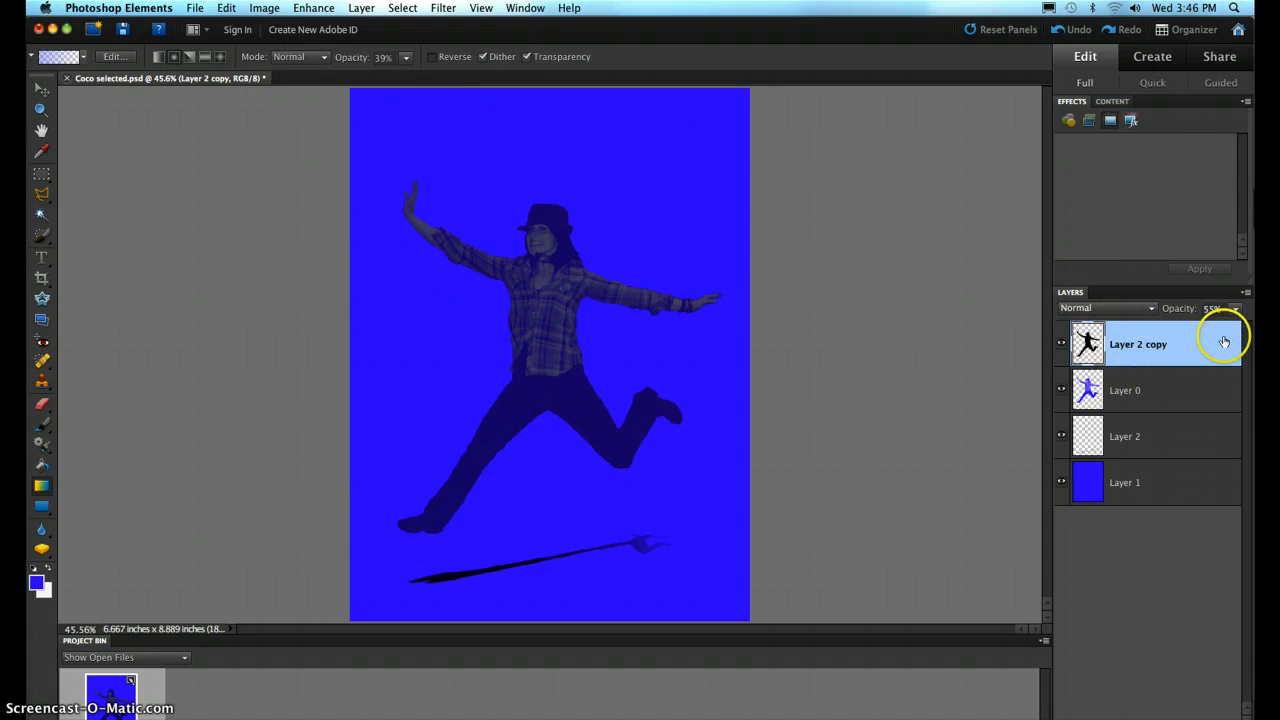
- Raise the opacity of the Layer 2 copy silhouette to 72%
click(1235, 308)
click(1237, 328)
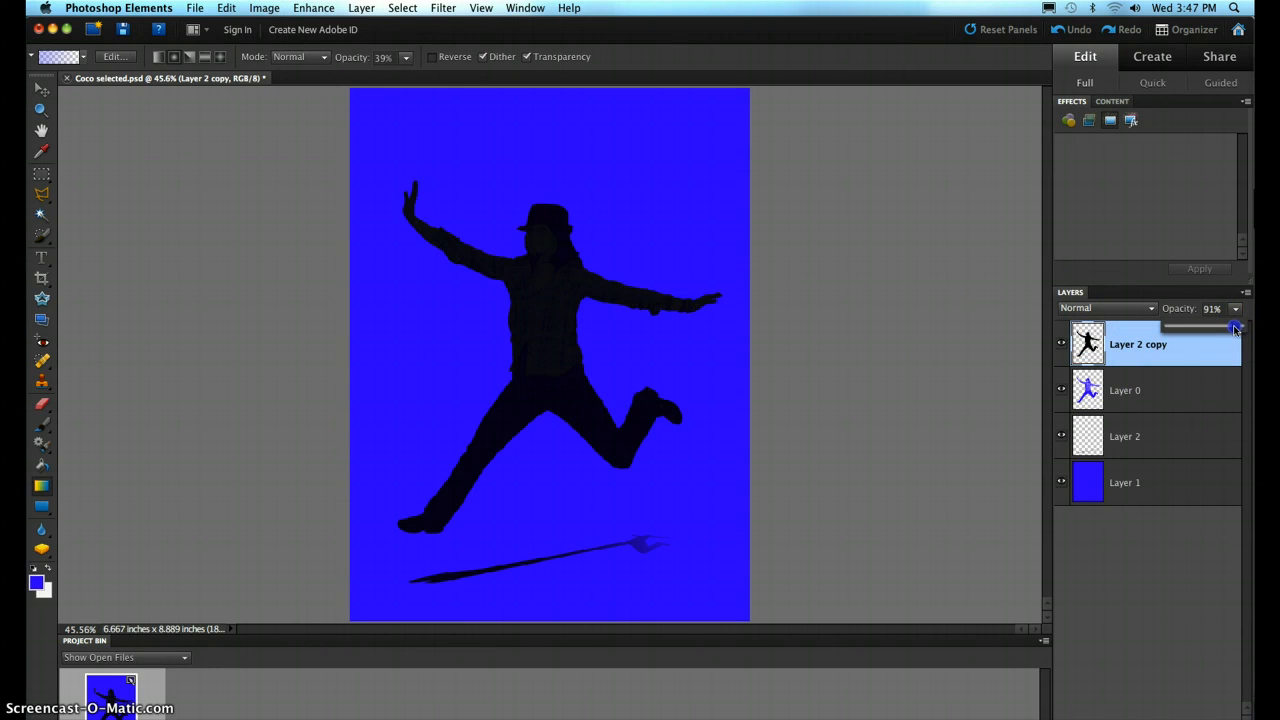
drag(1222, 331, 1221, 331)
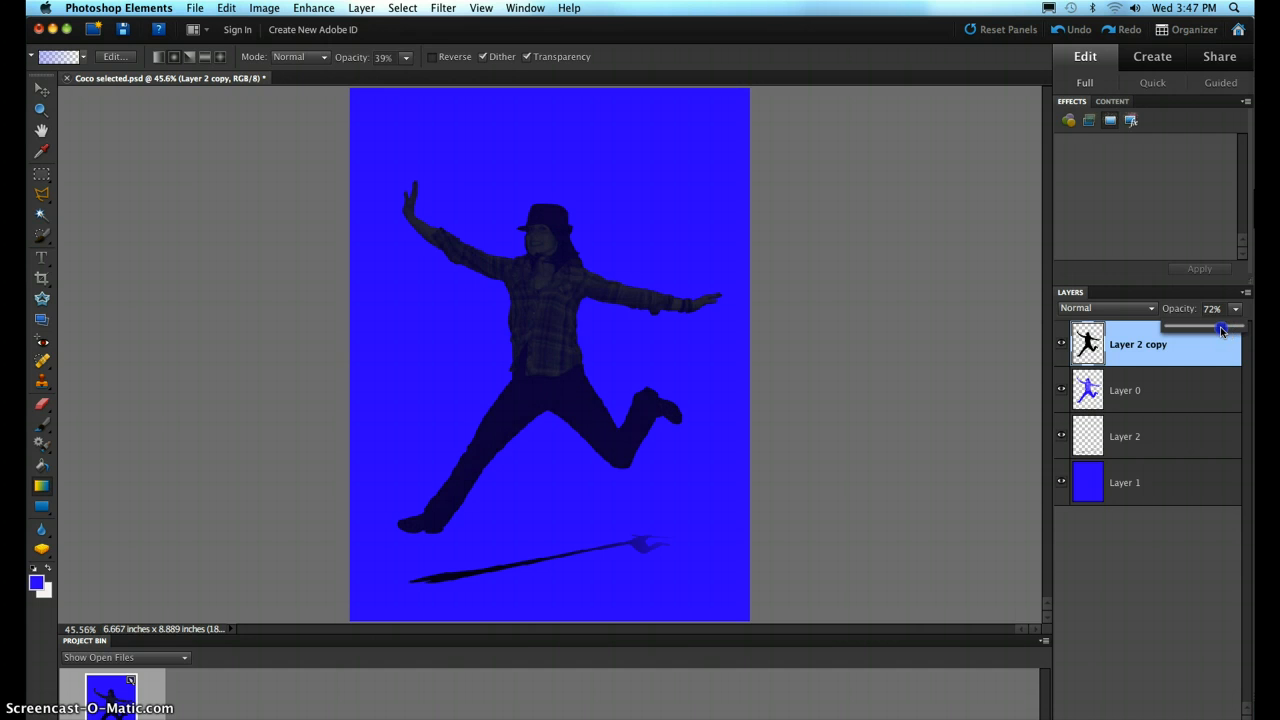